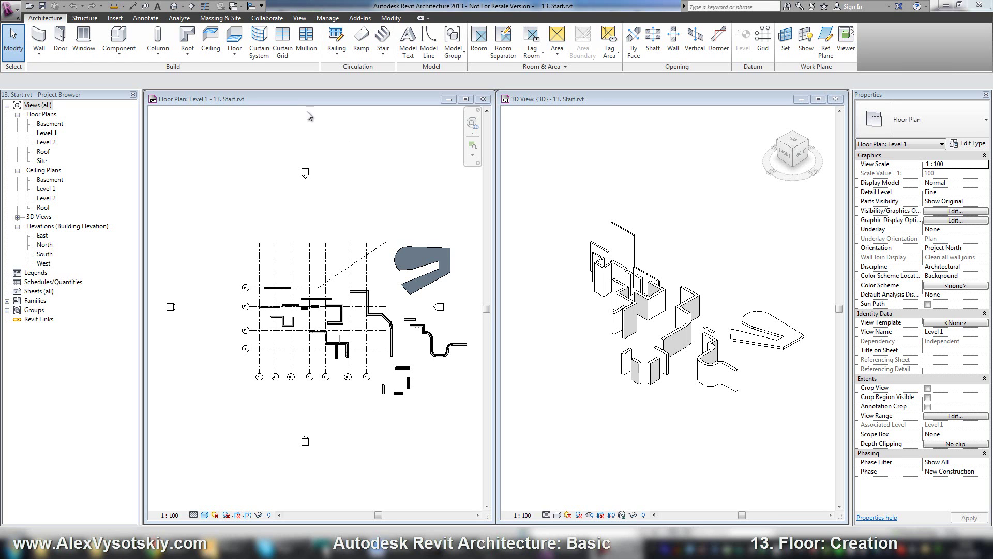
- Activate the Level 1 floor plan and pan and zoom in on the walls near grids A–D
{"action": "left_click", "coordinate": [292, 103]}
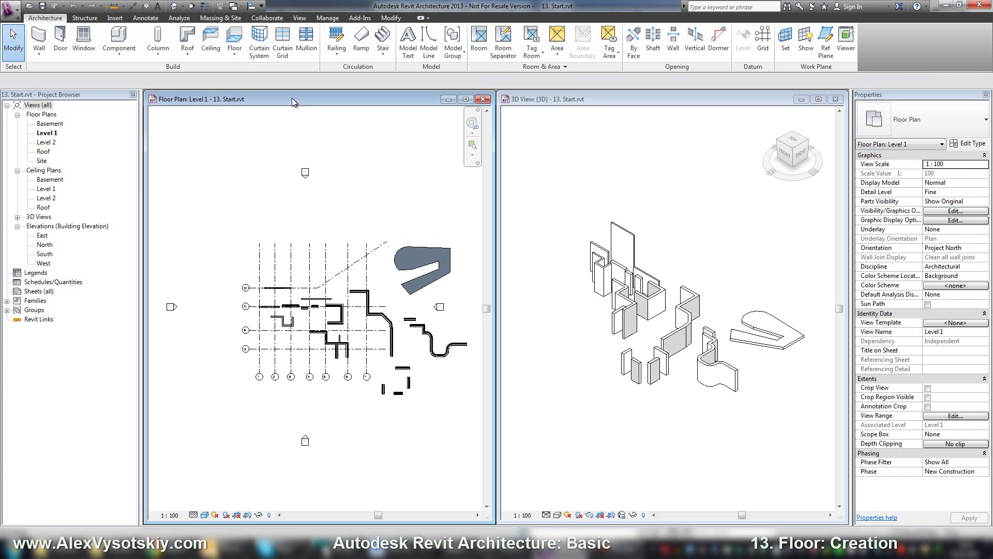
{"action": "middle_click_drag", "start_coordinate": [310, 281], "coordinate": [297, 268]}
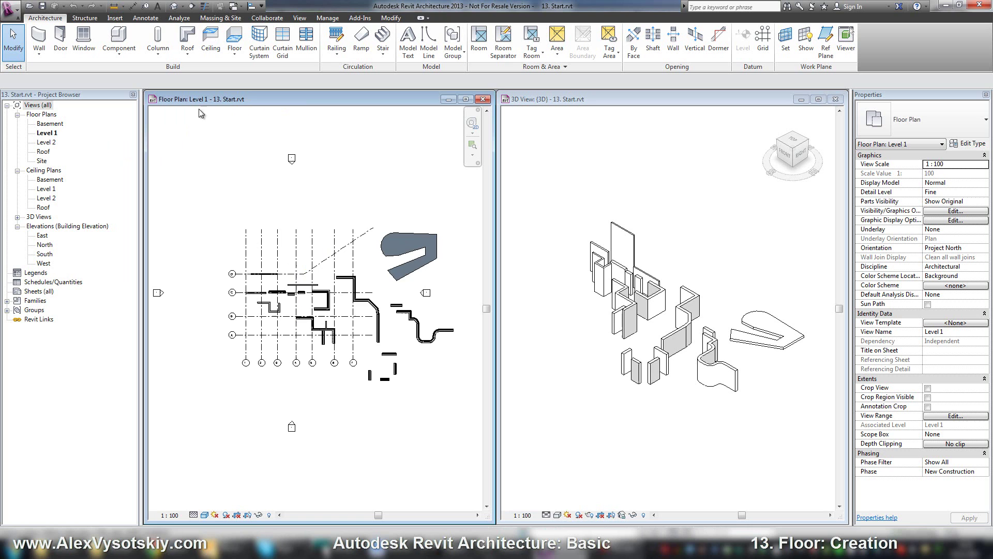
{"action": "scroll", "coordinate": [231, 213], "scroll_direction": "up", "scroll_amount": 2}
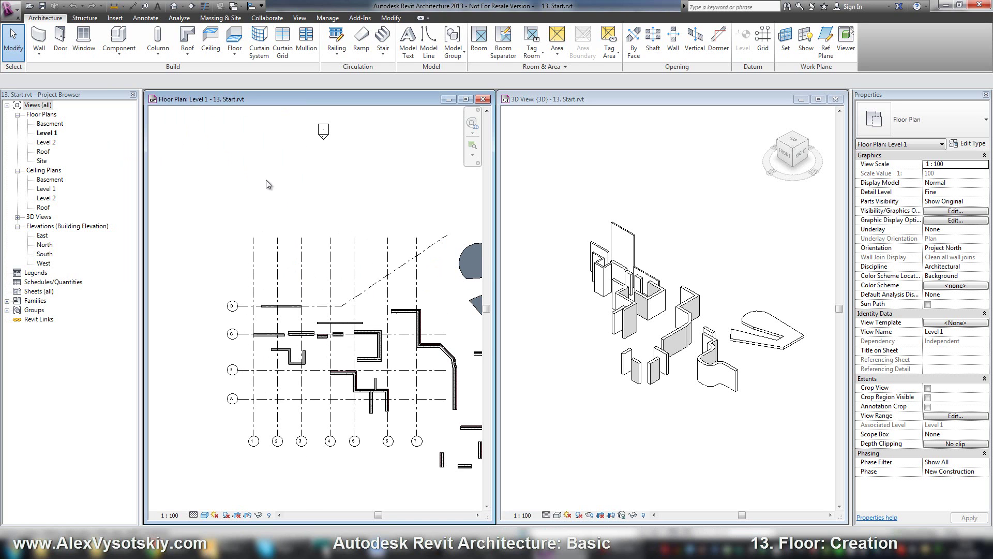
{"action": "middle_click_drag", "start_coordinate": [265, 181], "coordinate": [262, 159]}
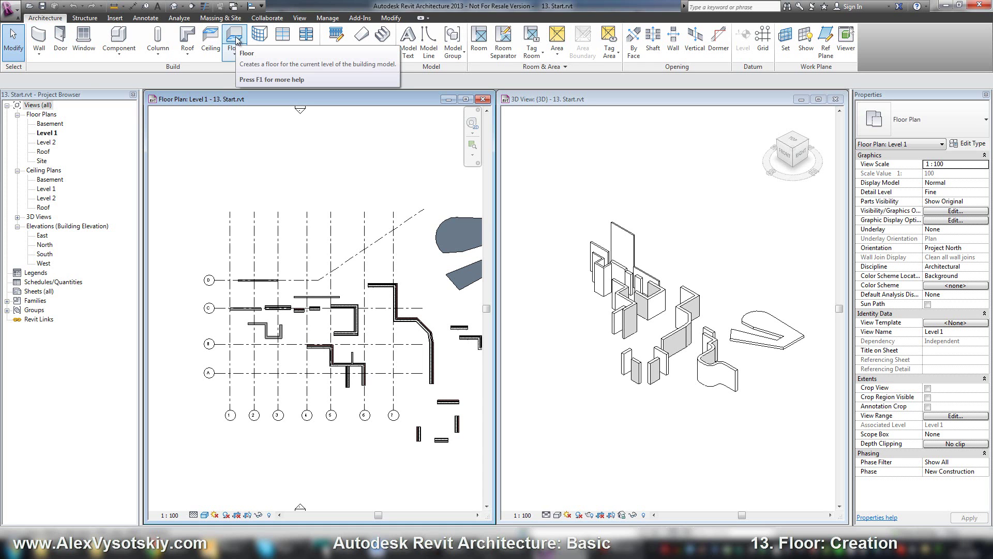
- Choose Floor: Architectural from the Floor dropdown to enter floor boundary sketch mode
{"action": "left_click", "coordinate": [231, 54]}
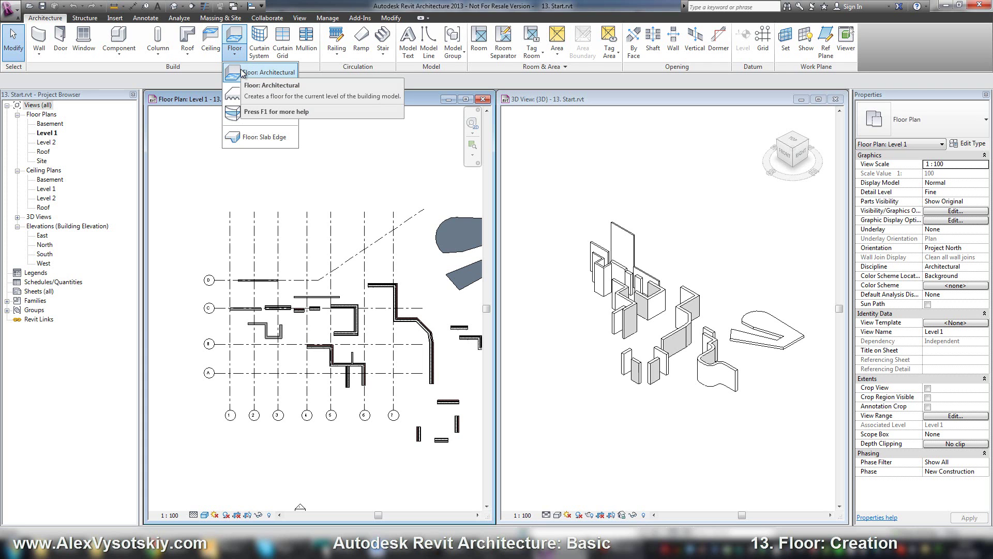
{"action": "left_click", "coordinate": [242, 72]}
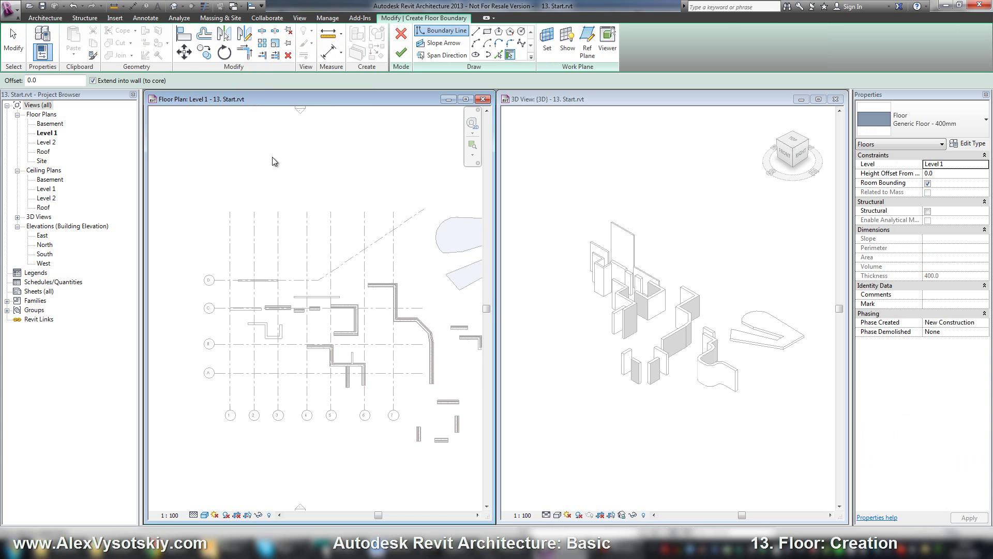
- Sketch the chain of straight boundary lines above the walls with the Line tool
{"action": "middle_click_drag", "start_coordinate": [303, 153], "coordinate": [290, 205]}
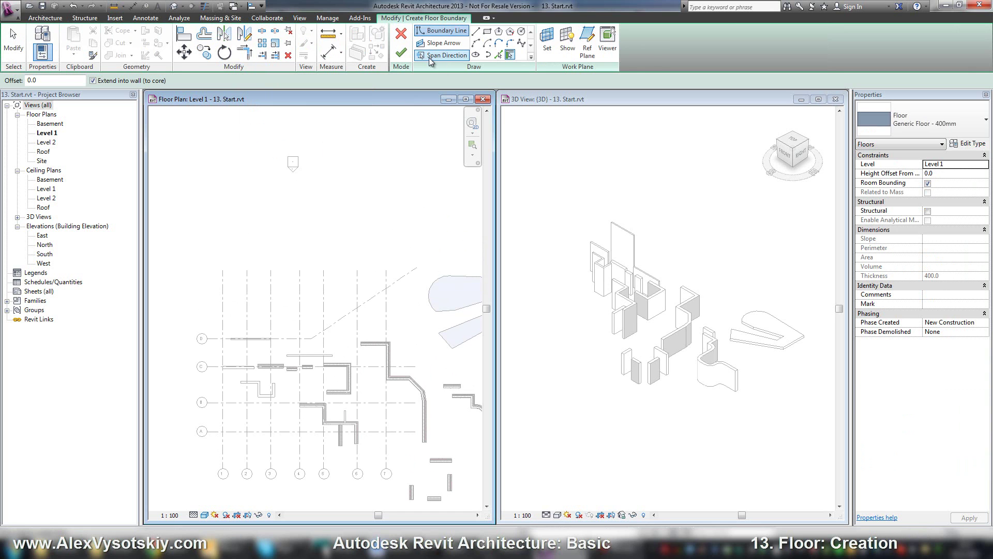
{"action": "left_click", "coordinate": [476, 32]}
{"action": "left_click", "coordinate": [265, 205]}
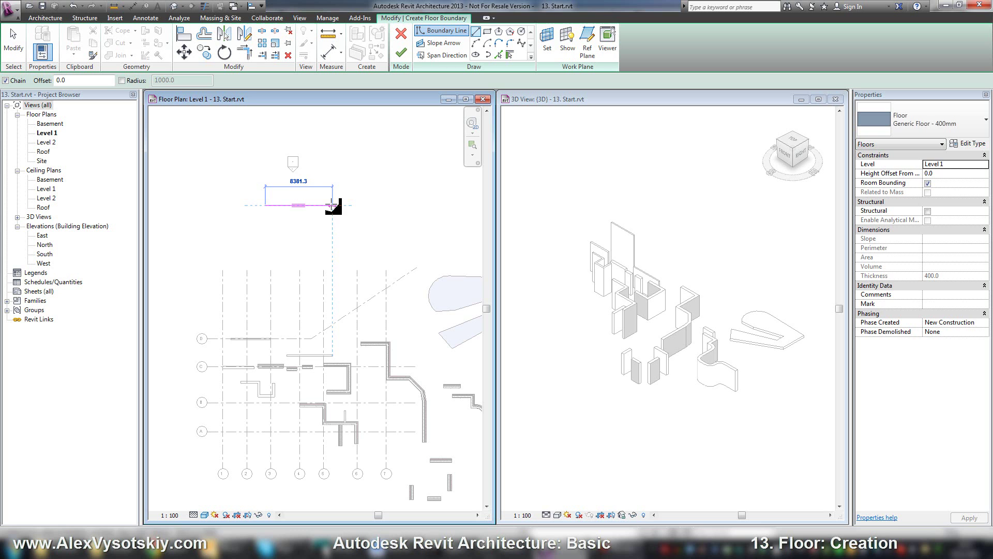
{"action": "left_click", "coordinate": [339, 205]}
{"action": "left_click", "coordinate": [338, 250]}
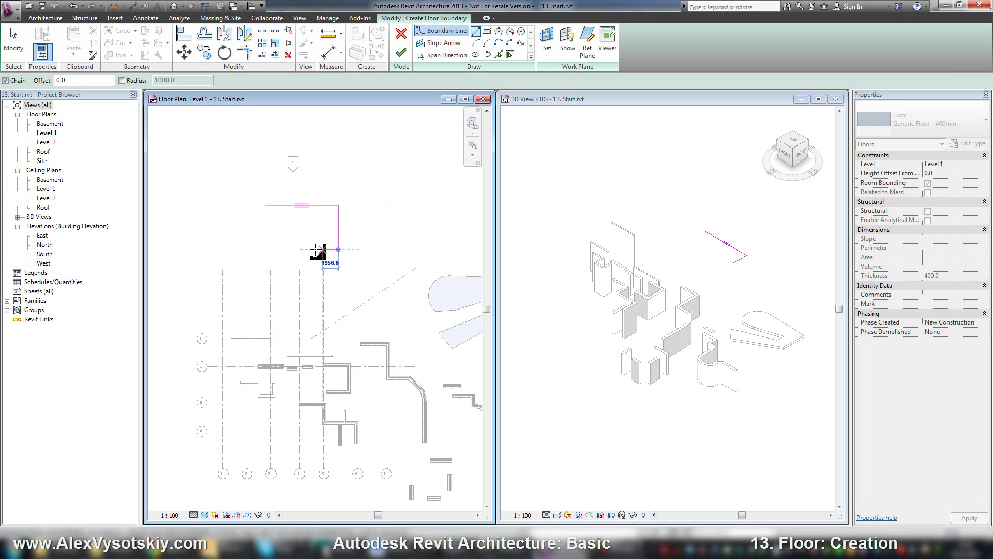
{"action": "scroll", "coordinate": [274, 221], "scroll_direction": "up", "scroll_amount": 3}
{"action": "left_click", "coordinate": [297, 261]}
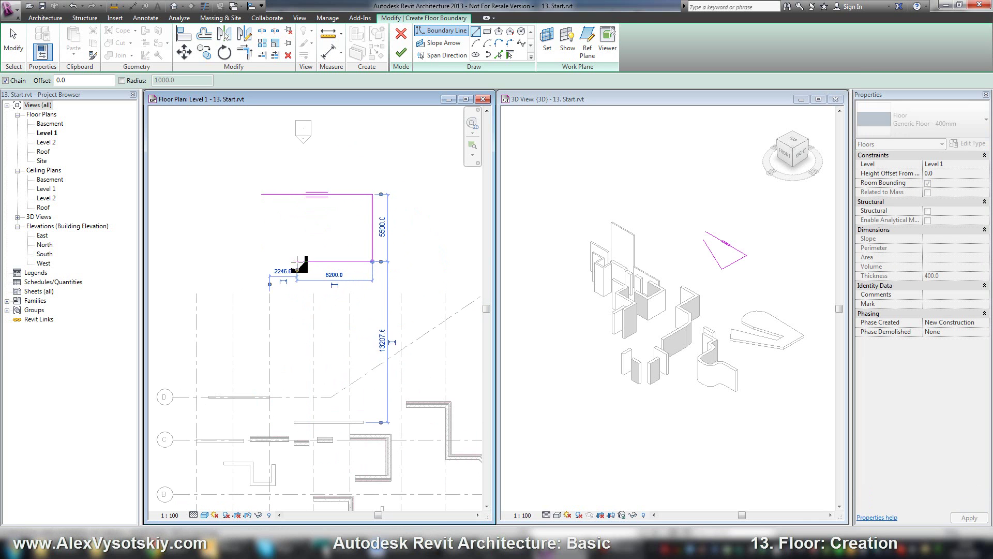
{"action": "left_click", "coordinate": [297, 292]}
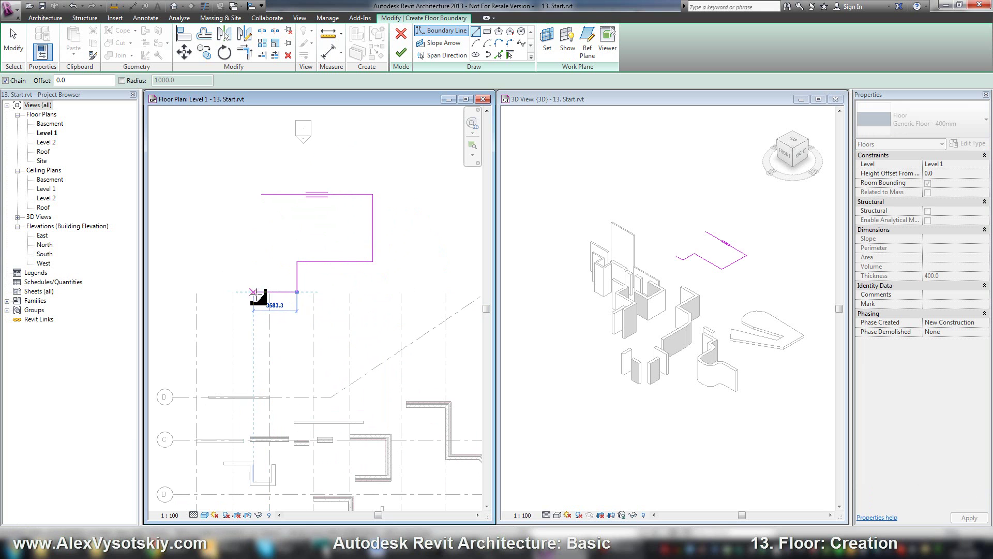
{"action": "left_click", "coordinate": [261, 291]}
- Close the loop with a Start-End-Radius arc of radius 4000 on the left end
{"action": "left_click", "coordinate": [476, 43]}
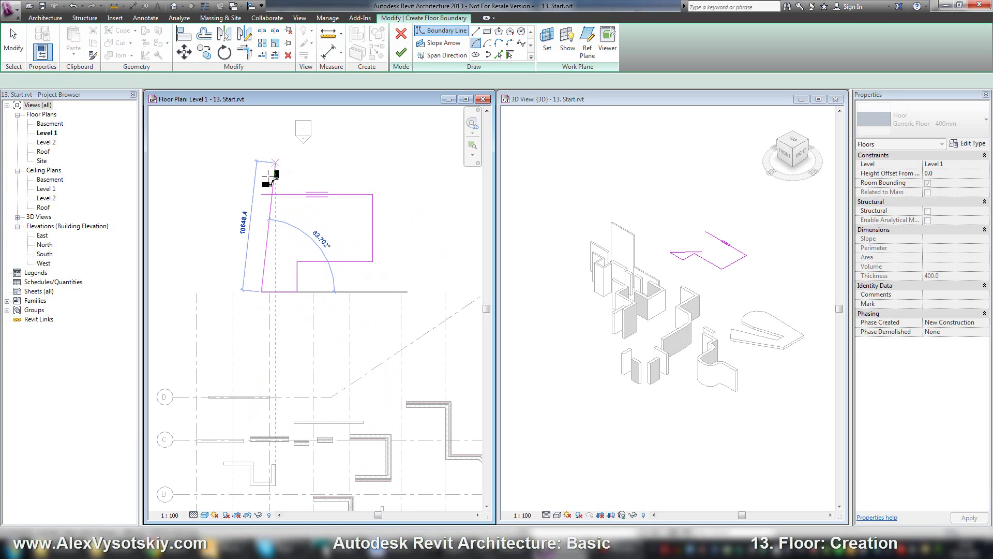
{"action": "left_click", "coordinate": [262, 194]}
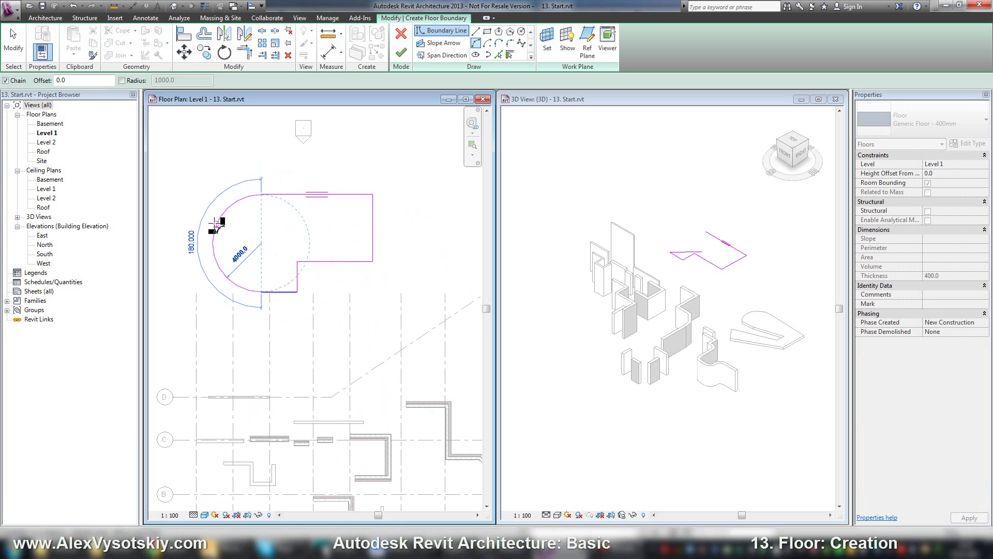
{"action": "left_click", "coordinate": [213, 243]}
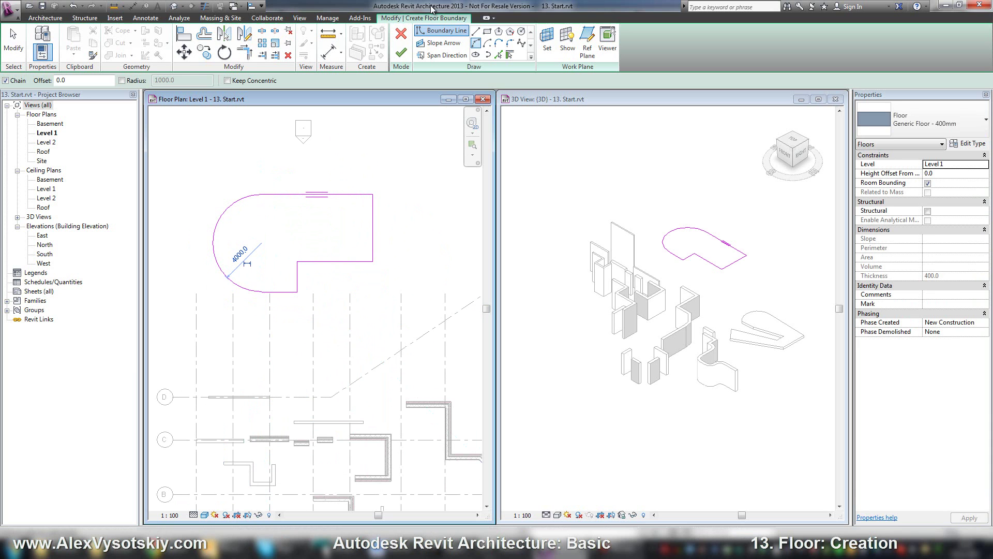
- Finish edit mode to create the Generic Floor - 400mm slab on Level 1
{"action": "left_click", "coordinate": [400, 53]}
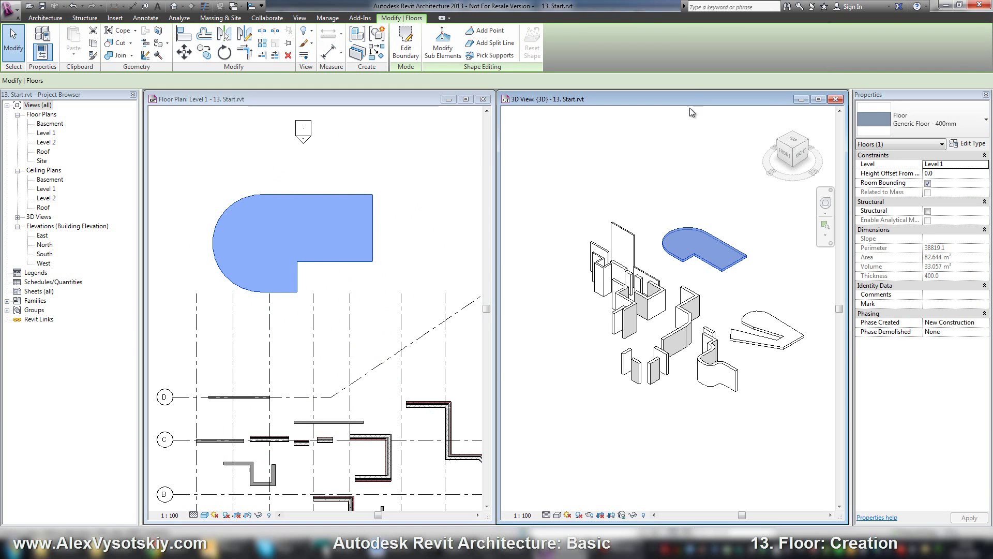
{"action": "scroll", "coordinate": [709, 222], "scroll_direction": "up", "scroll_amount": 5}
{"action": "left_click", "coordinate": [679, 231]}
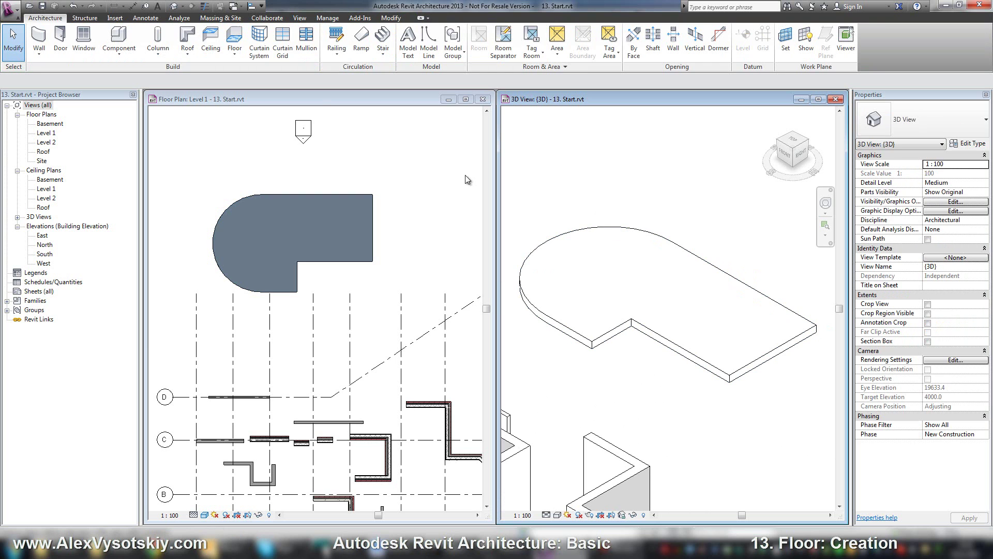
{"action": "left_click", "coordinate": [320, 103]}
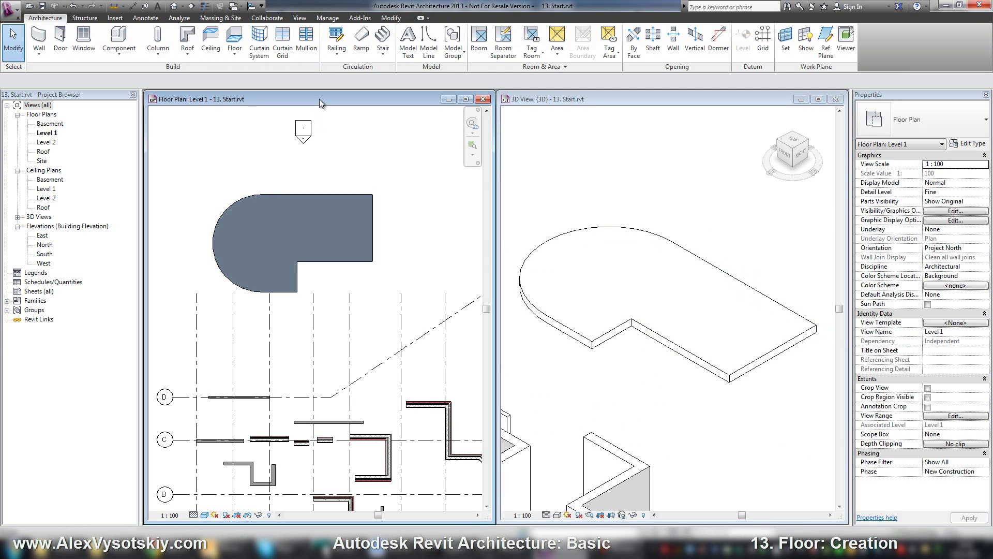
- Set the 3D view's visual style to Shaded
{"action": "left_click", "coordinate": [600, 344]}
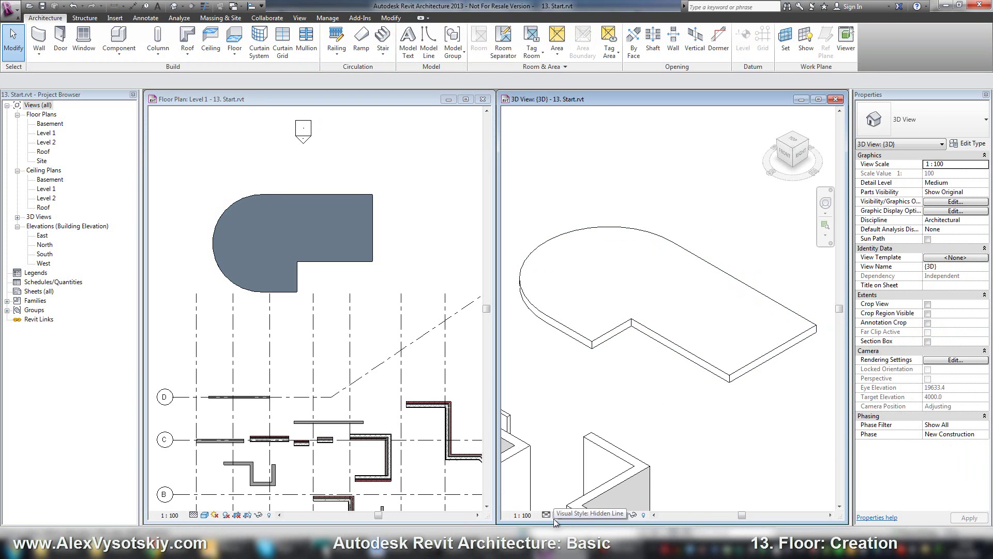
{"action": "left_click", "coordinate": [553, 517]}
{"action": "left_click", "coordinate": [574, 488]}
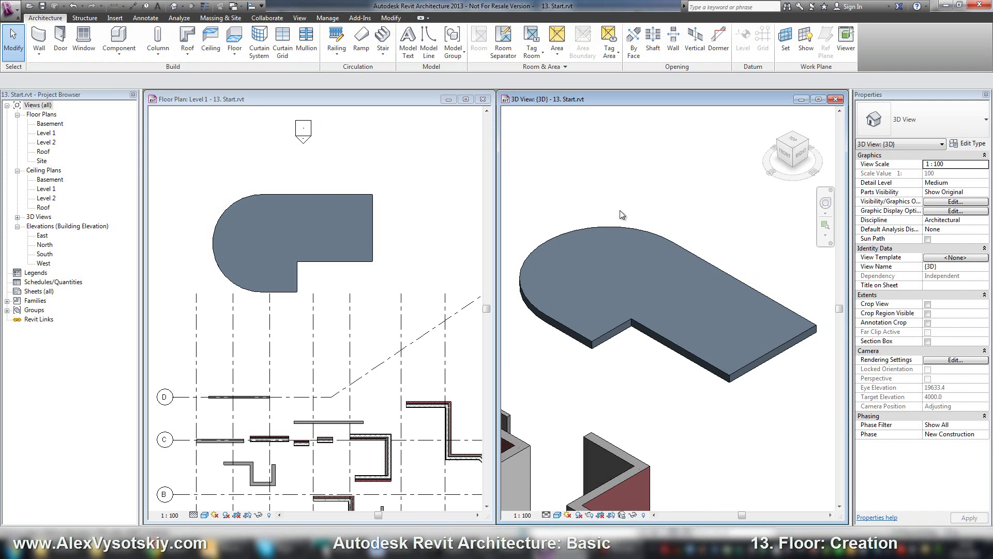
{"action": "scroll", "coordinate": [619, 211], "scroll_direction": "down", "scroll_amount": 3}
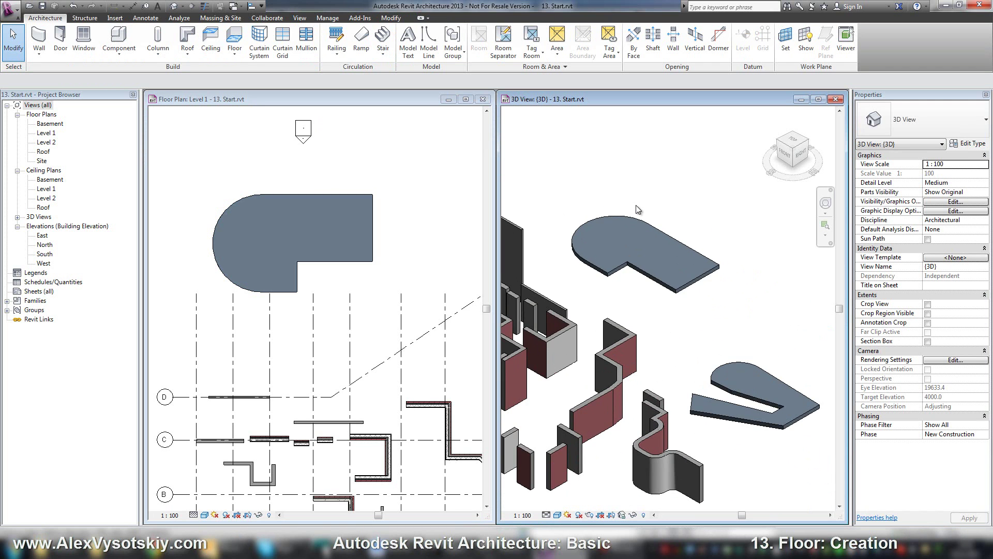
{"action": "scroll", "coordinate": [638, 209], "scroll_direction": "up", "scroll_amount": 3}
- Select the new floor in the plan and open its floor type list
{"action": "left_click", "coordinate": [362, 160]}
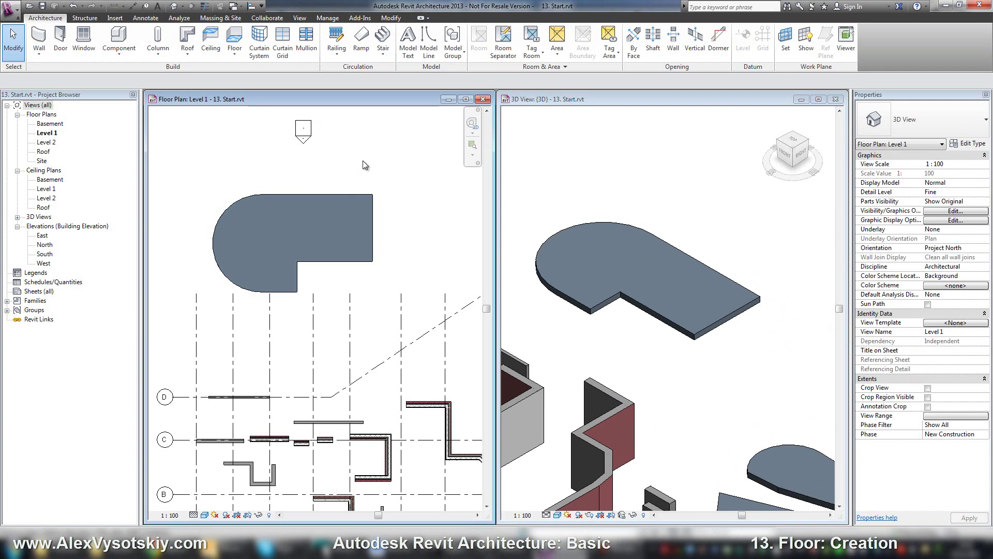
{"action": "left_click", "coordinate": [346, 194]}
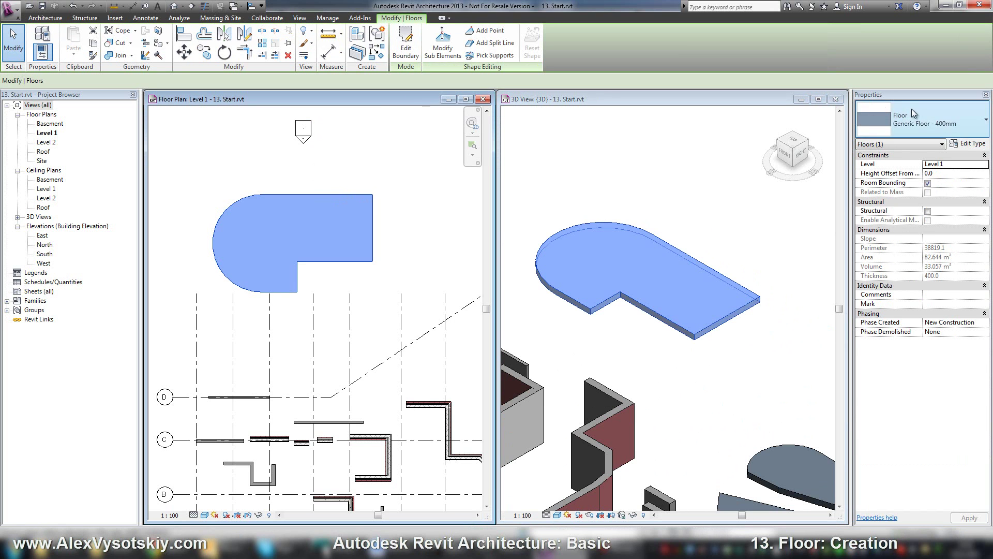
{"action": "left_click", "coordinate": [926, 118]}
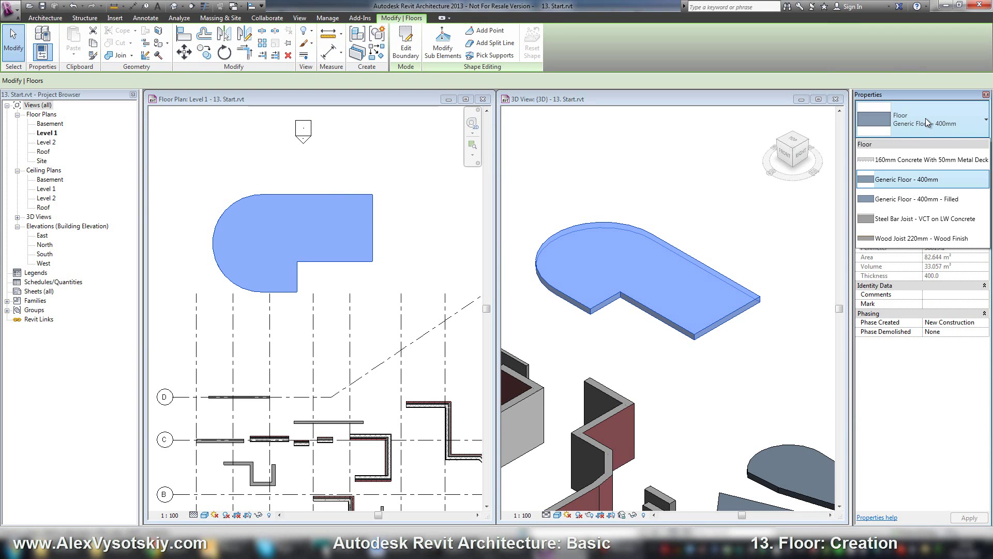
- Try the 160mm Concrete With 50mm Metal Deck floor type, then reselect the floor in plan
{"action": "left_click", "coordinate": [921, 157]}
{"action": "left_click", "coordinate": [587, 321]}
{"action": "scroll", "coordinate": [607, 307], "scroll_direction": "up", "scroll_amount": 5}
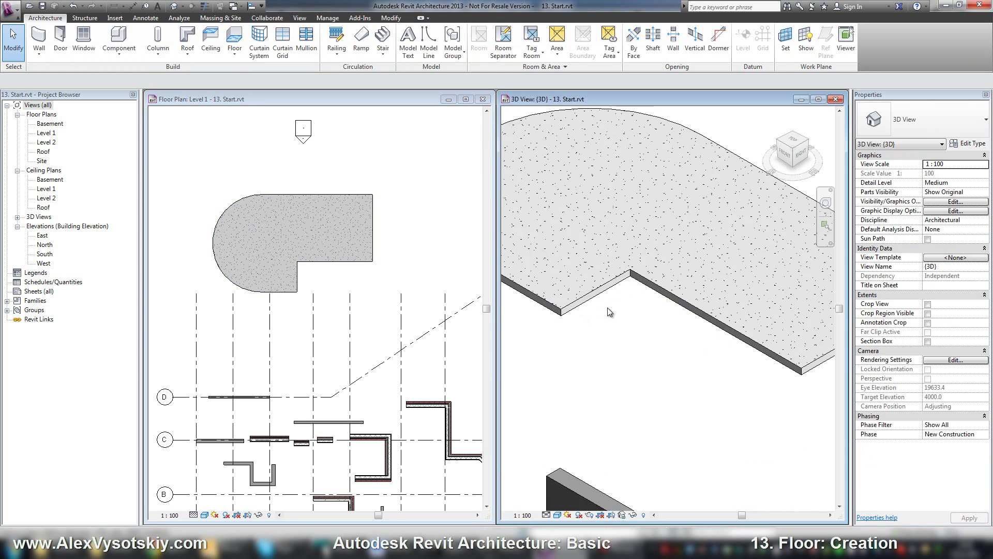
{"action": "left_click", "coordinate": [285, 206]}
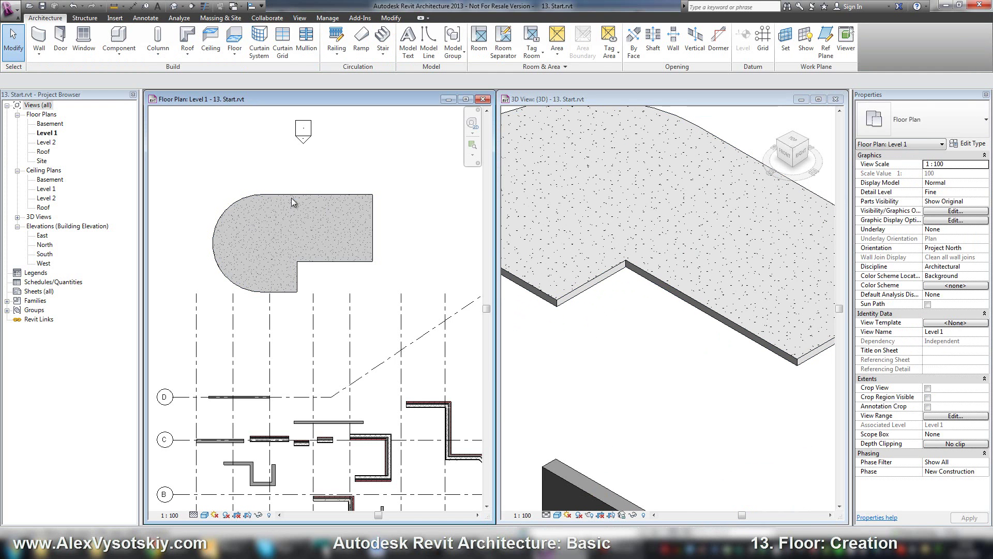
{"action": "left_click", "coordinate": [290, 197]}
- Change the floor type via Steel Bar Joist - VCT on LW Concrete to Wood Joist 220mm - Wood Finish
{"action": "left_click", "coordinate": [954, 123]}
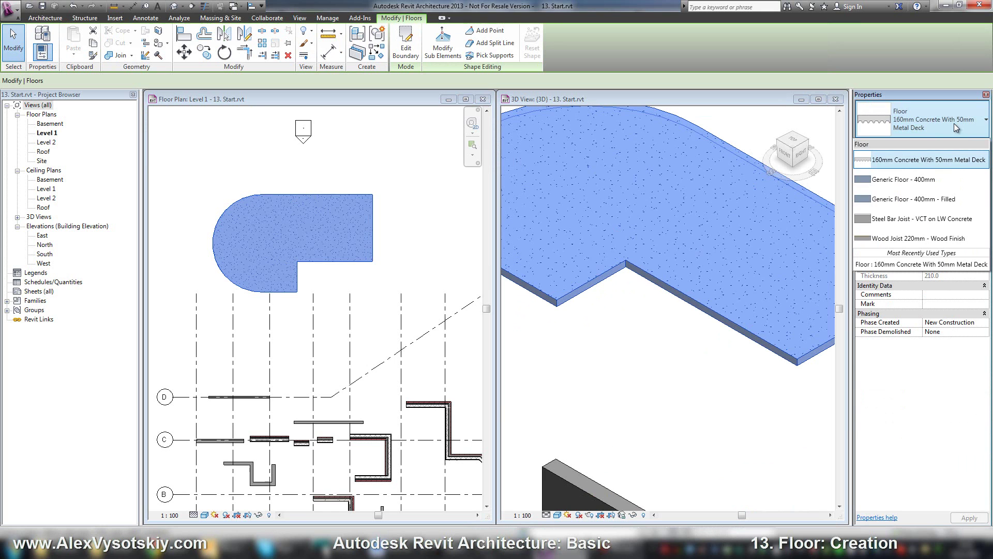
{"action": "left_click", "coordinate": [951, 218]}
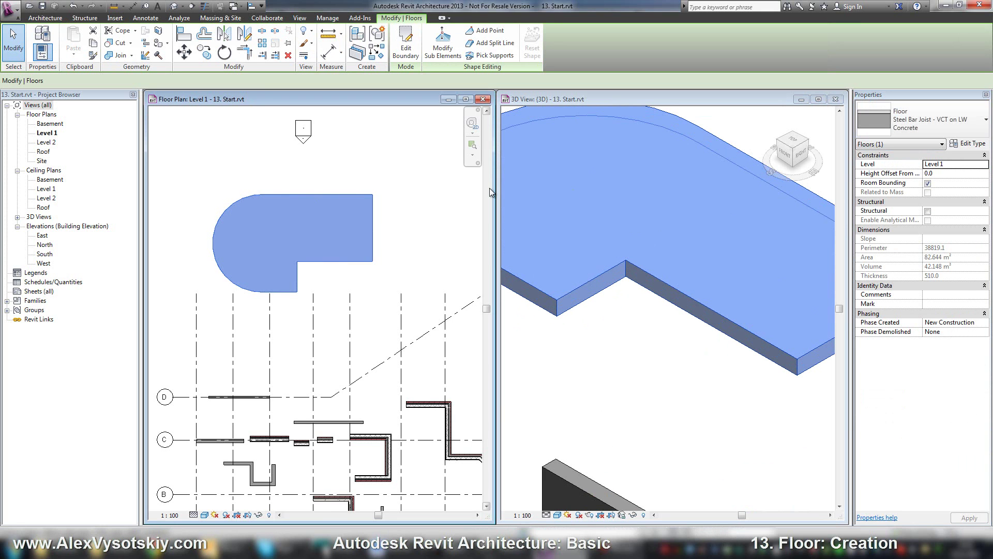
{"action": "left_click", "coordinate": [926, 130]}
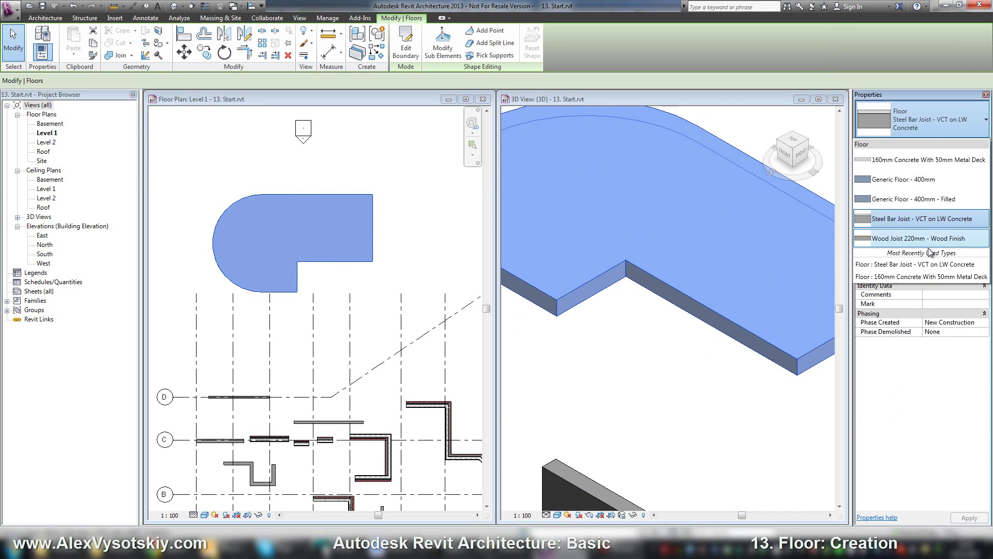
{"action": "left_click", "coordinate": [926, 247]}
- Check the 255-thick wood joist floor in 3D, then reselect it in the Level 1 plan
{"action": "left_click", "coordinate": [411, 185]}
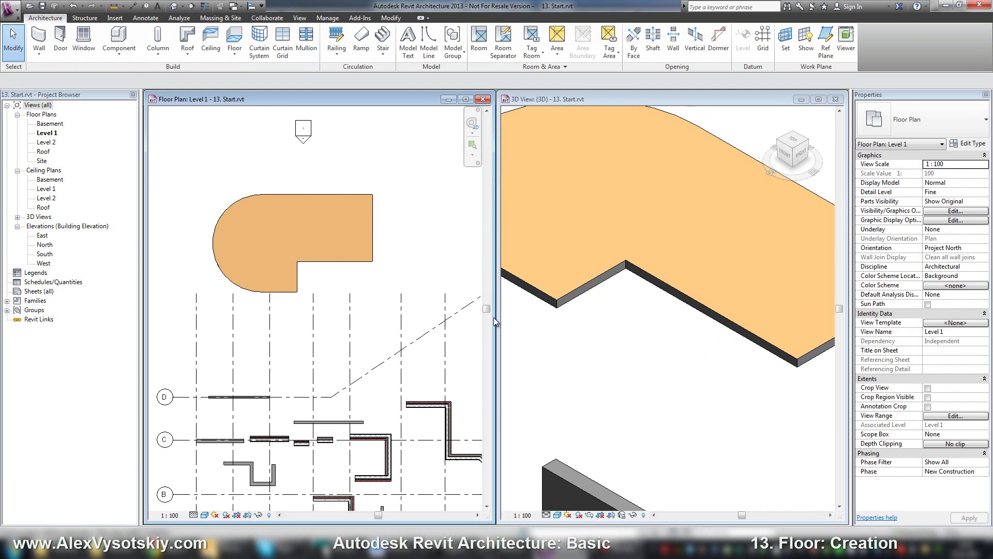
{"action": "left_click", "coordinate": [548, 305]}
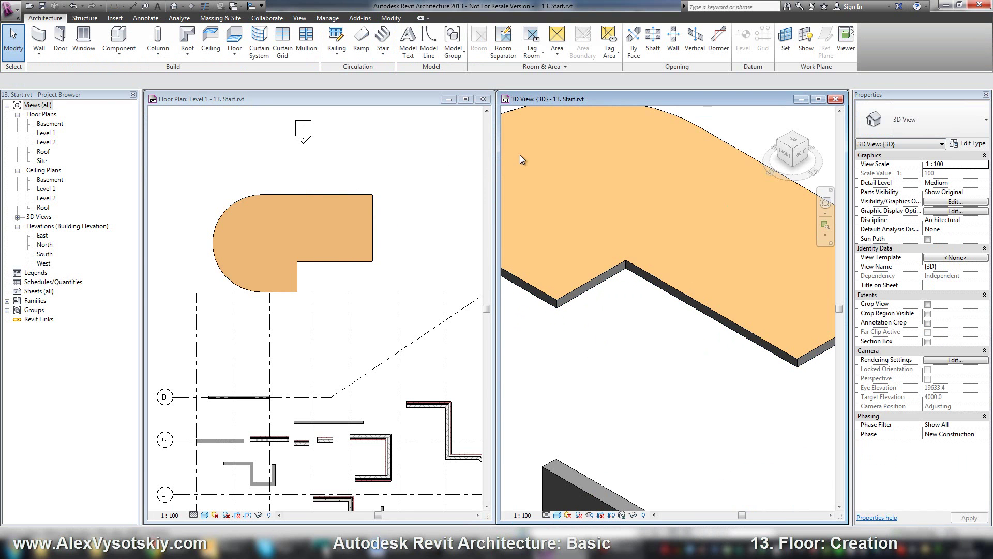
{"action": "left_click", "coordinate": [291, 153]}
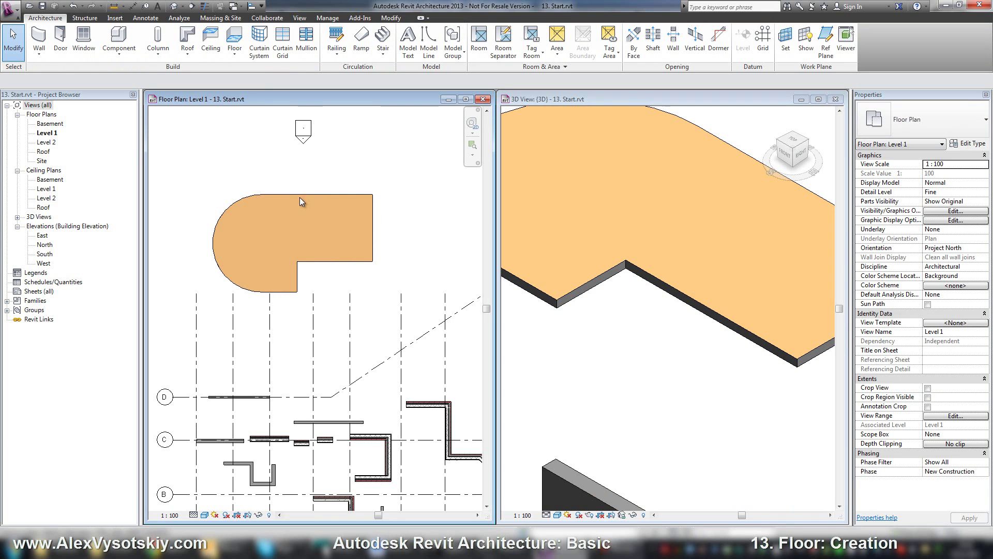
{"action": "left_click", "coordinate": [284, 195]}
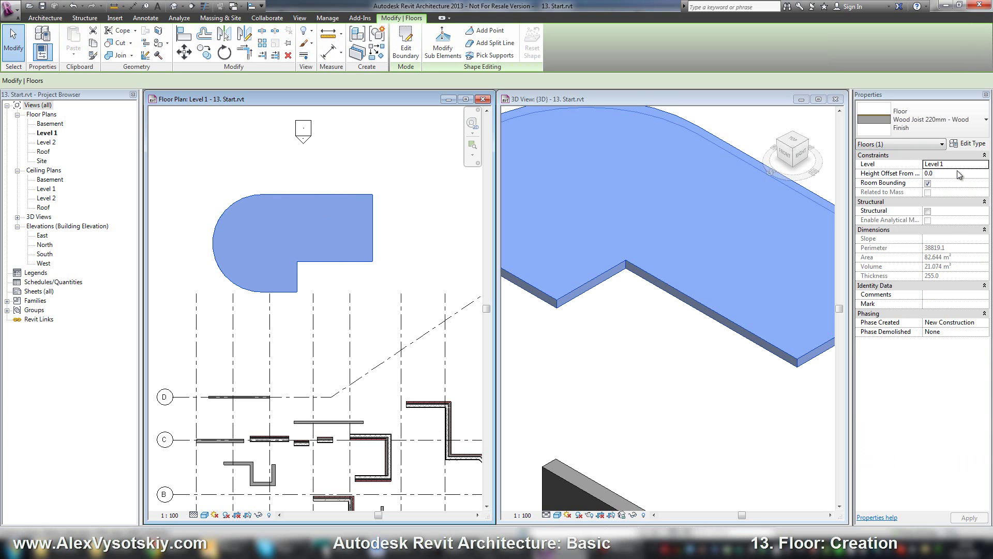
{"action": "left_click", "coordinate": [981, 164]}
{"action": "left_click", "coordinate": [973, 193]}
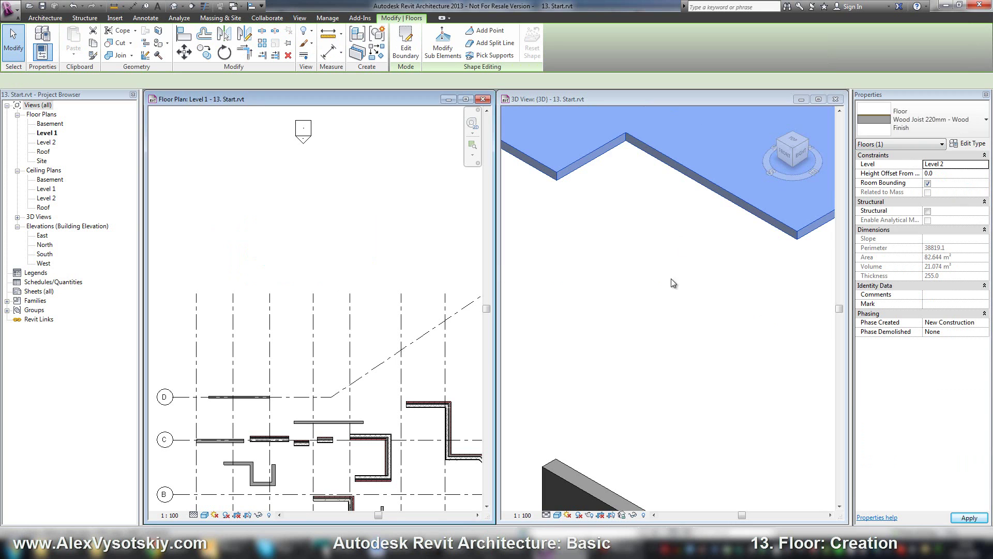
{"action": "left_click", "coordinate": [669, 326]}
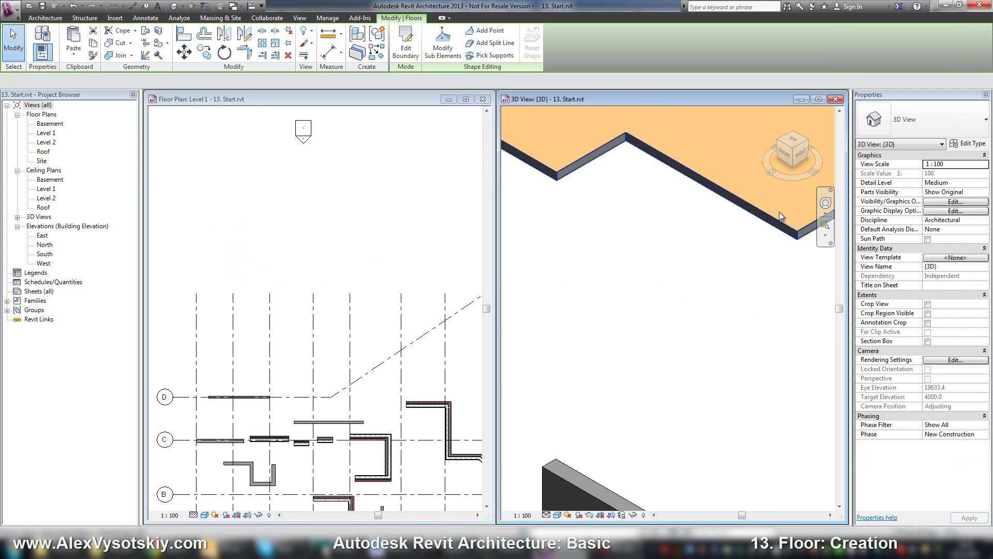
{"action": "left_click", "coordinate": [780, 216]}
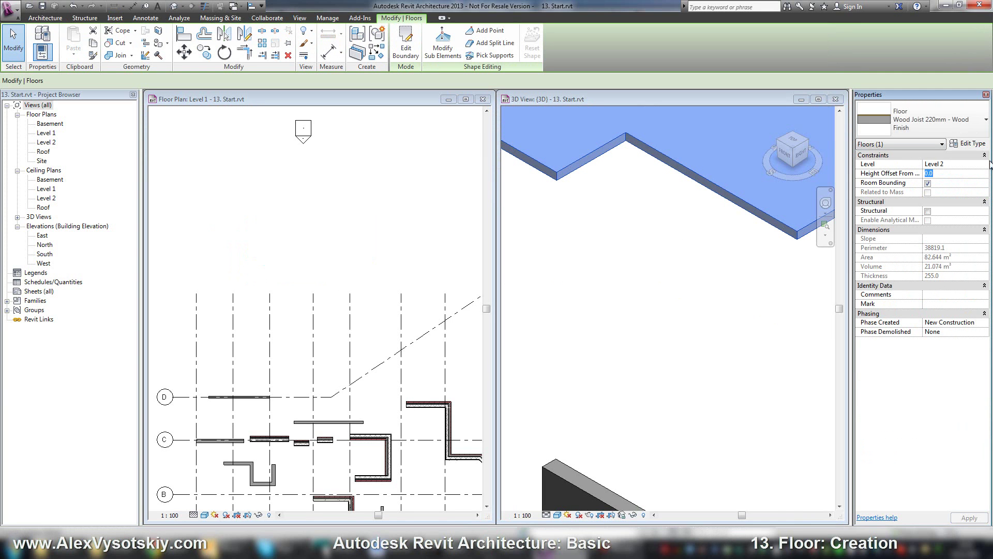
{"action": "left_click", "coordinate": [985, 164]}
{"action": "left_click", "coordinate": [985, 164]}
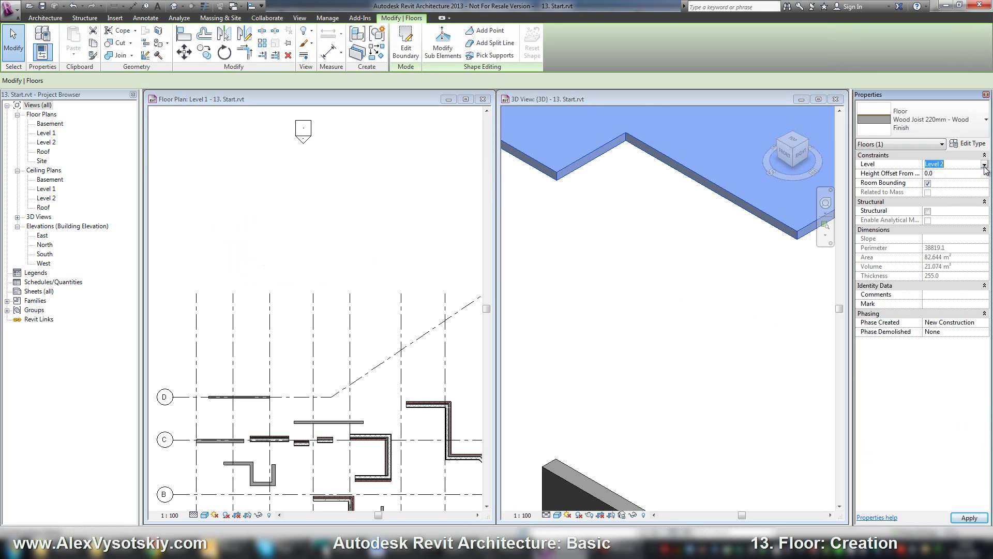
{"action": "left_click", "coordinate": [985, 166]}
{"action": "left_click", "coordinate": [936, 183]}
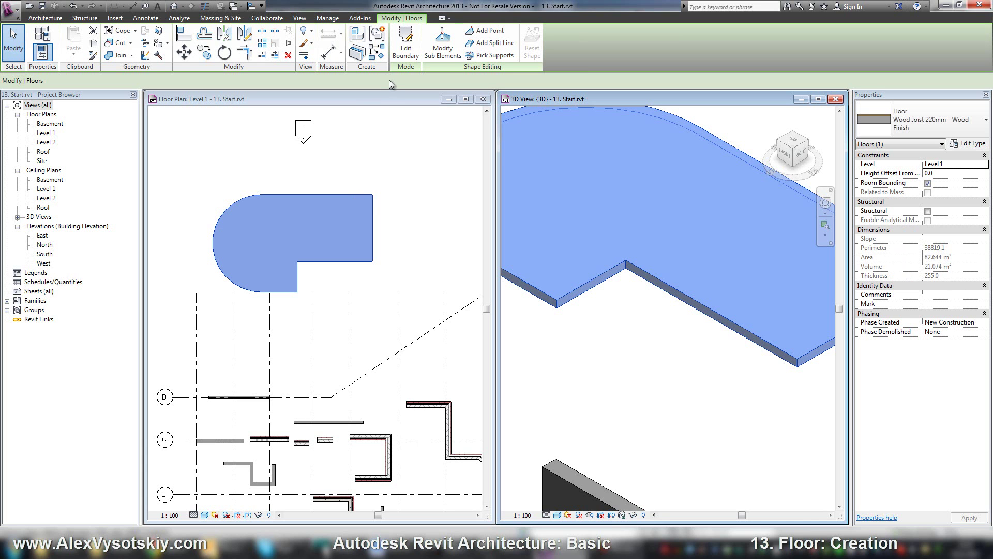
- Edit the floor boundary, drag the right edge farther right, and finish the sketch
{"action": "left_click", "coordinate": [406, 44]}
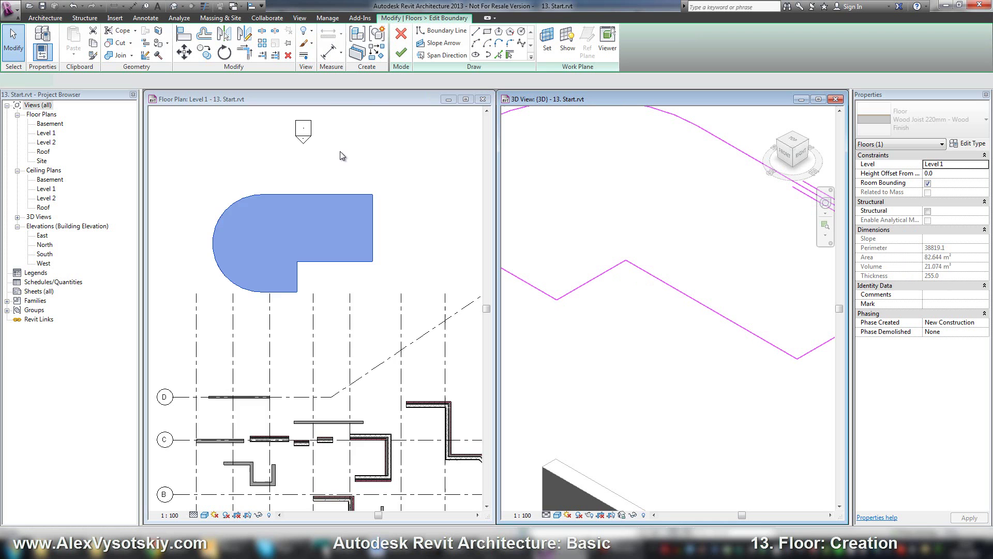
{"action": "left_click", "coordinate": [372, 230]}
{"action": "left_click", "coordinate": [373, 242]}
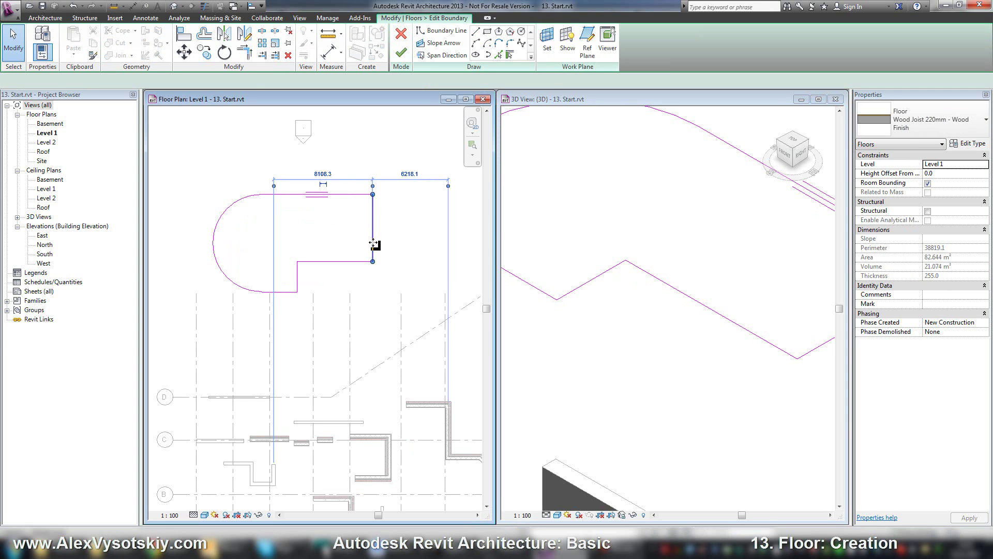
{"action": "left_click_drag", "start_coordinate": [373, 242], "coordinate": [430, 243]}
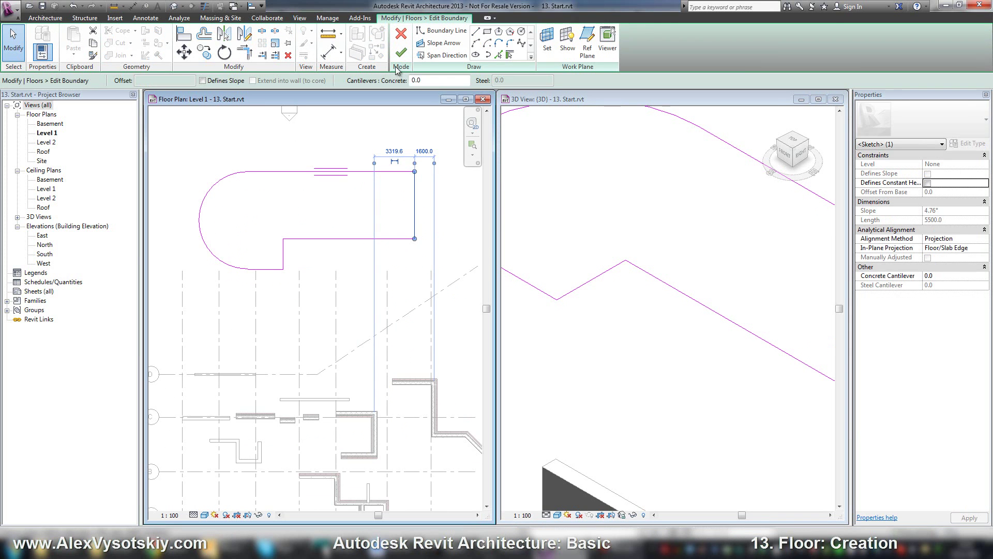
{"action": "left_click", "coordinate": [401, 52]}
- Draw a rectangle inside the floor boundary near the right edge to cut an opening
{"action": "left_click", "coordinate": [406, 44]}
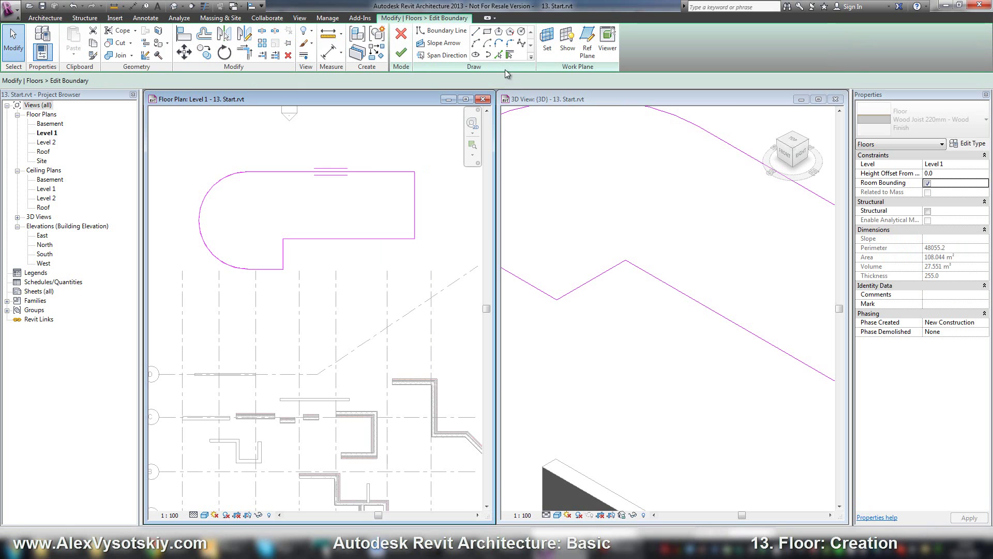
{"action": "left_click", "coordinate": [487, 31]}
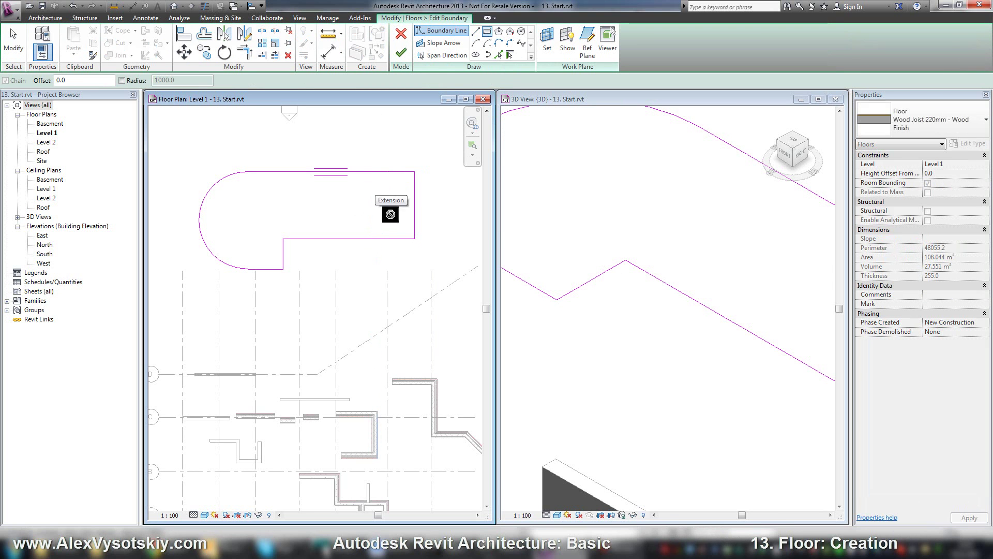
{"action": "left_click", "coordinate": [377, 191]}
{"action": "left_click", "coordinate": [403, 226]}
{"action": "left_click", "coordinate": [401, 53]}
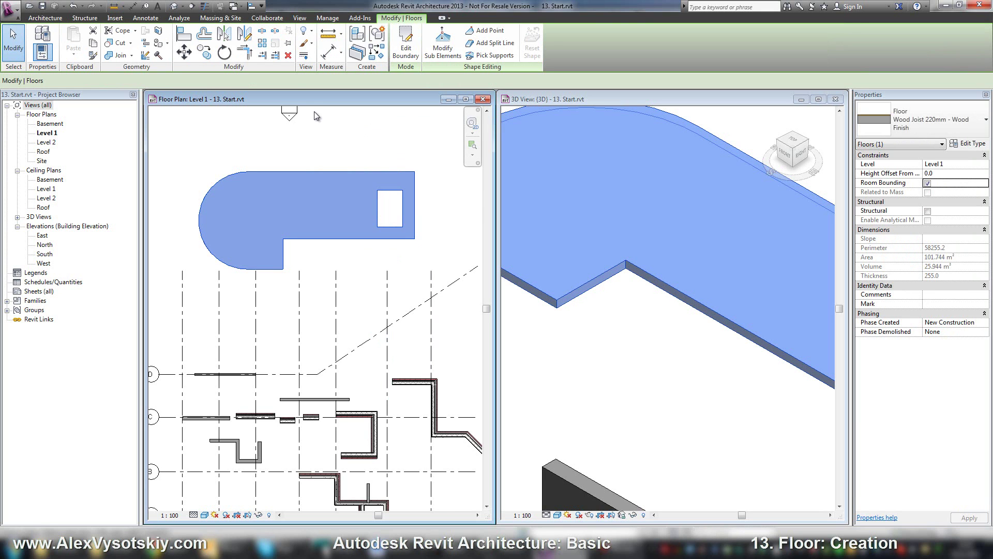
- Window-select the small wall segments in the Level 1 plan and delete them
{"action": "middle_click_drag", "start_coordinate": [325, 169], "coordinate": [320, 148]}
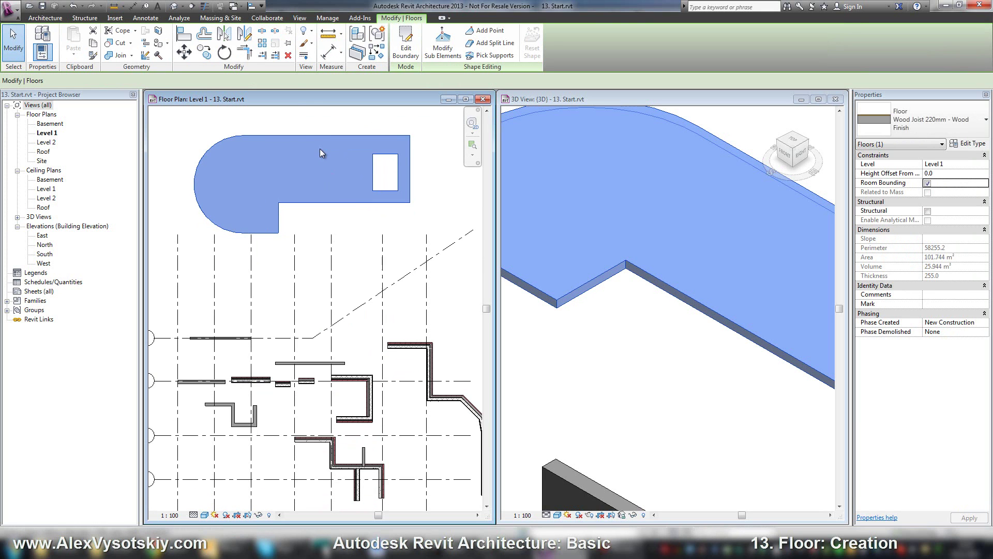
{"action": "scroll", "coordinate": [315, 273], "scroll_direction": "down", "scroll_amount": 4}
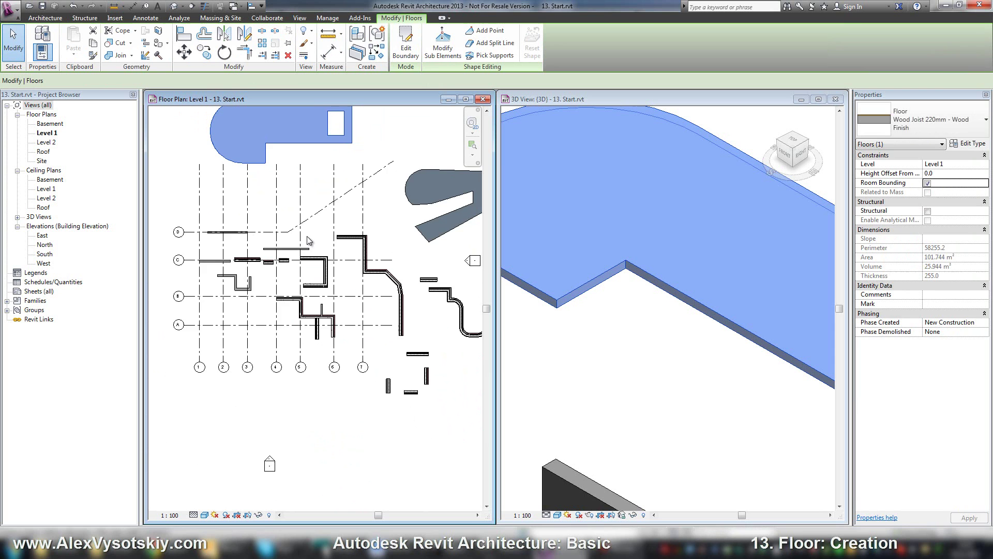
{"action": "middle_click_drag", "start_coordinate": [317, 206], "coordinate": [286, 232]}
{"action": "left_click", "coordinate": [285, 224]}
{"action": "left_click_drag", "start_coordinate": [225, 239], "coordinate": [434, 362]}
{"action": "key", "text": "Escape"}
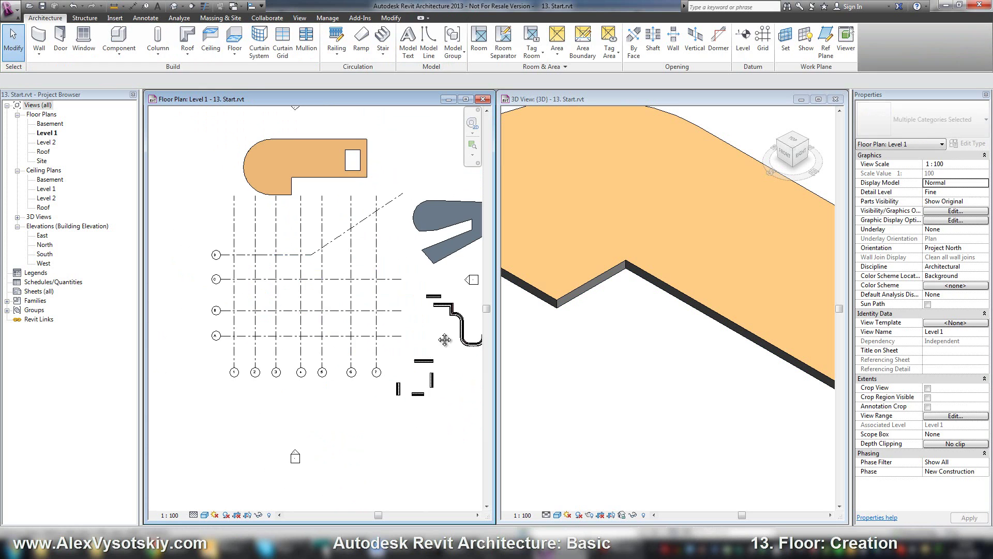
{"action": "middle_click_drag", "start_coordinate": [419, 256], "coordinate": [347, 229]}
{"action": "left_click_drag", "start_coordinate": [311, 138], "coordinate": [400, 288]}
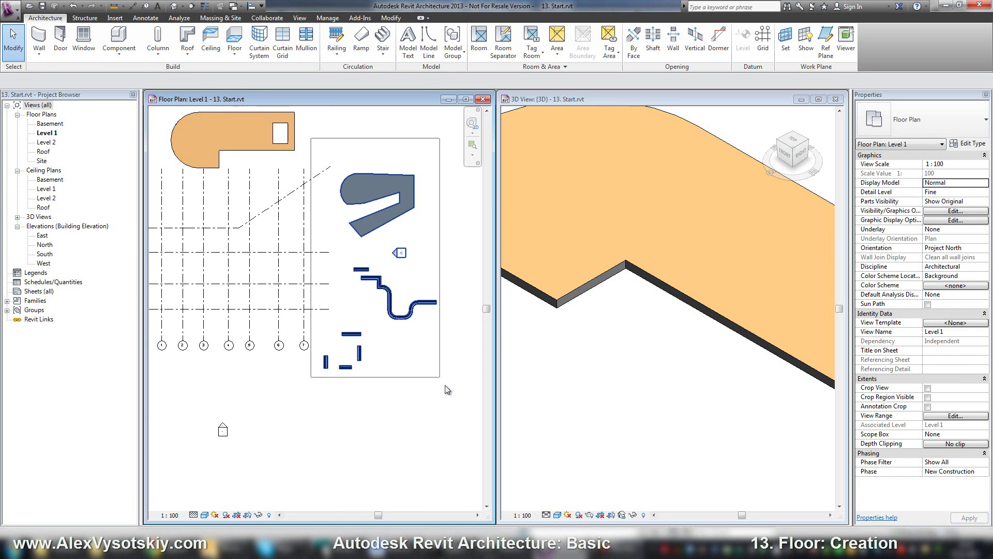
{"action": "left_click_drag", "start_coordinate": [445, 386], "coordinate": [392, 401]}
{"action": "key", "text": "Delete"}
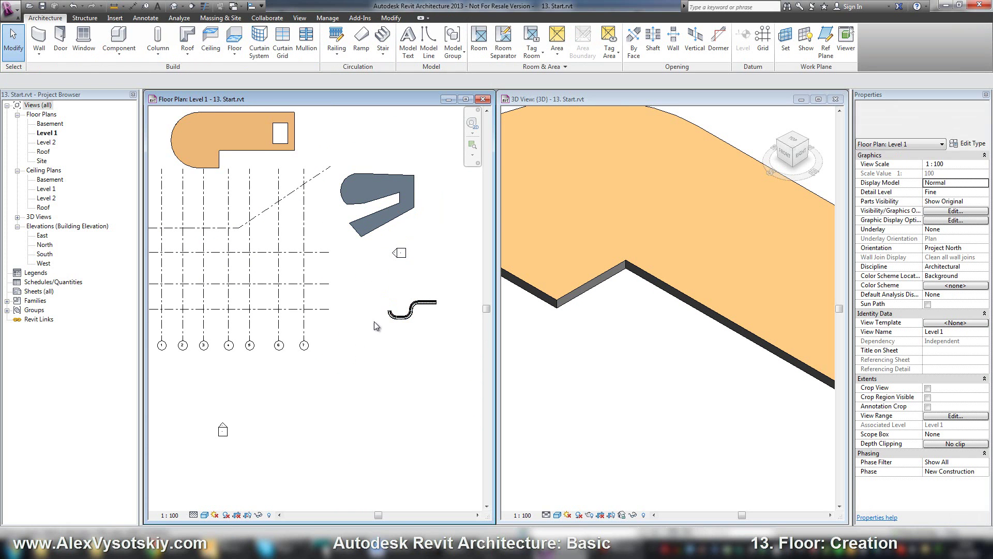
- Delete the curved S-shaped wall, the grey floor shape and the orange floor
{"action": "left_click_drag", "start_coordinate": [373, 284], "coordinate": [455, 355]}
{"action": "key", "text": "Delete"}
{"action": "left_click", "coordinate": [409, 215]}
{"action": "key", "text": "Delete"}
{"action": "middle_click_drag", "start_coordinate": [301, 163], "coordinate": [396, 173]}
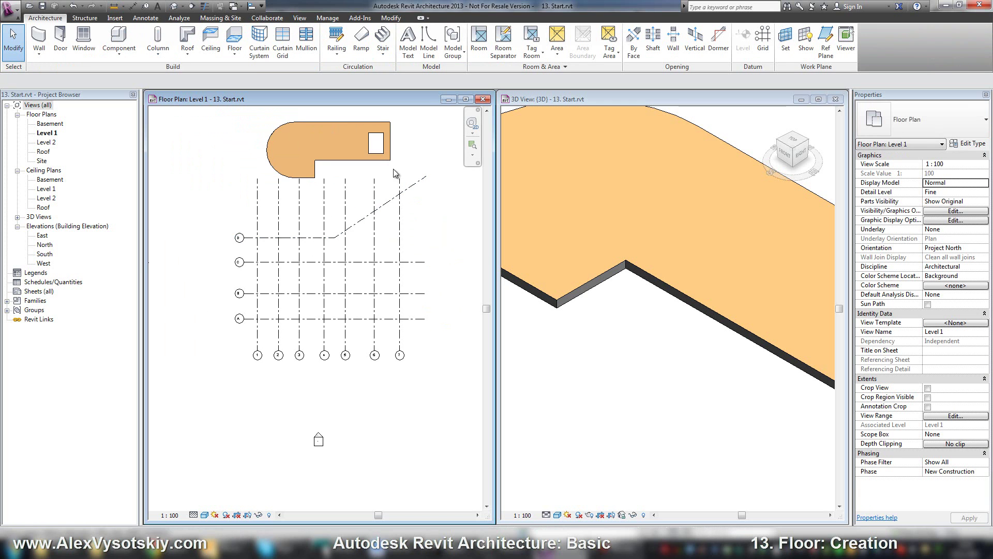
{"action": "left_click", "coordinate": [389, 158]}
{"action": "key", "text": "Delete"}
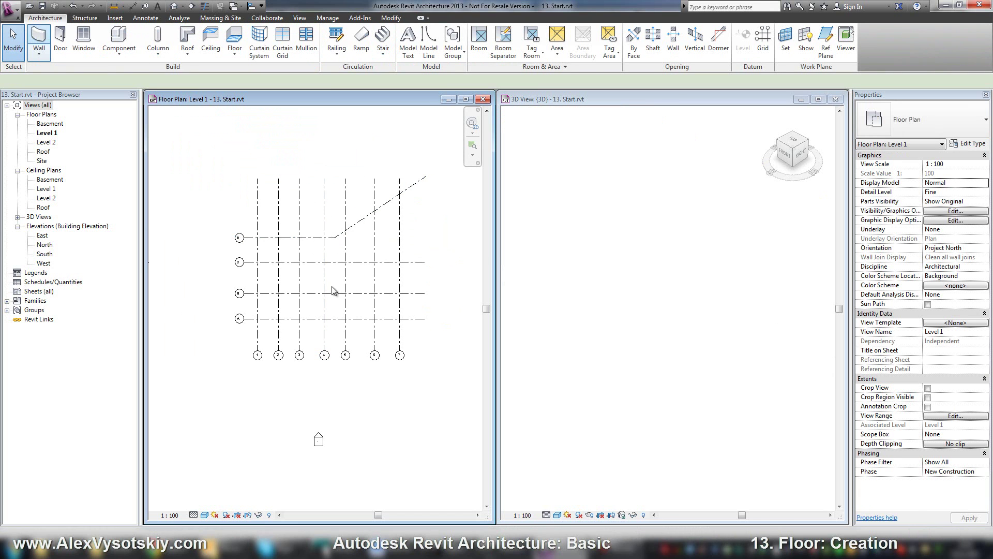
- Start a wall chain with WA and draw walls along grid A, up grid 1, and along grid D
{"action": "key", "text": "w"}
{"action": "key", "text": "a"}
{"action": "scroll", "coordinate": [328, 255], "scroll_direction": "up", "scroll_amount": 3}
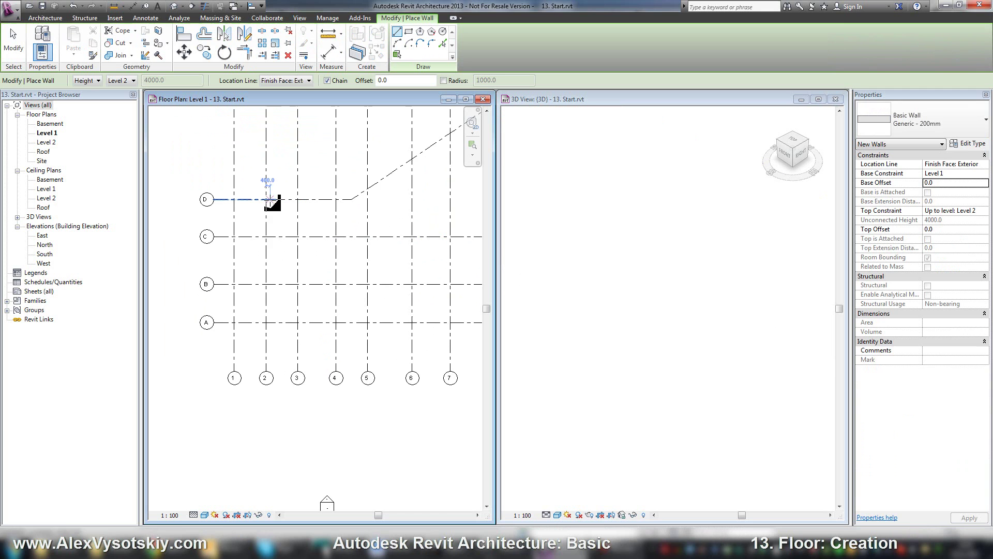
{"action": "left_click", "coordinate": [356, 322]}
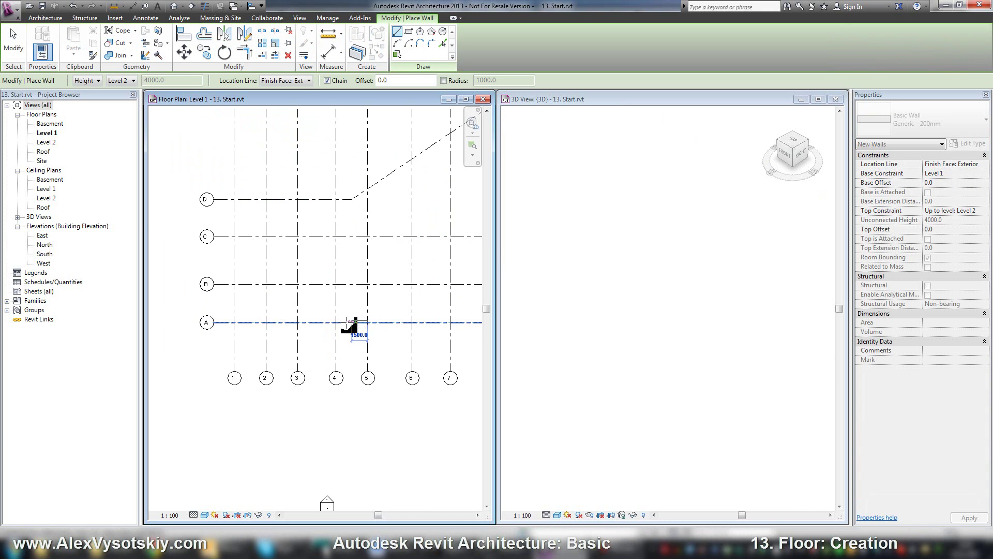
{"action": "left_click", "coordinate": [356, 322]}
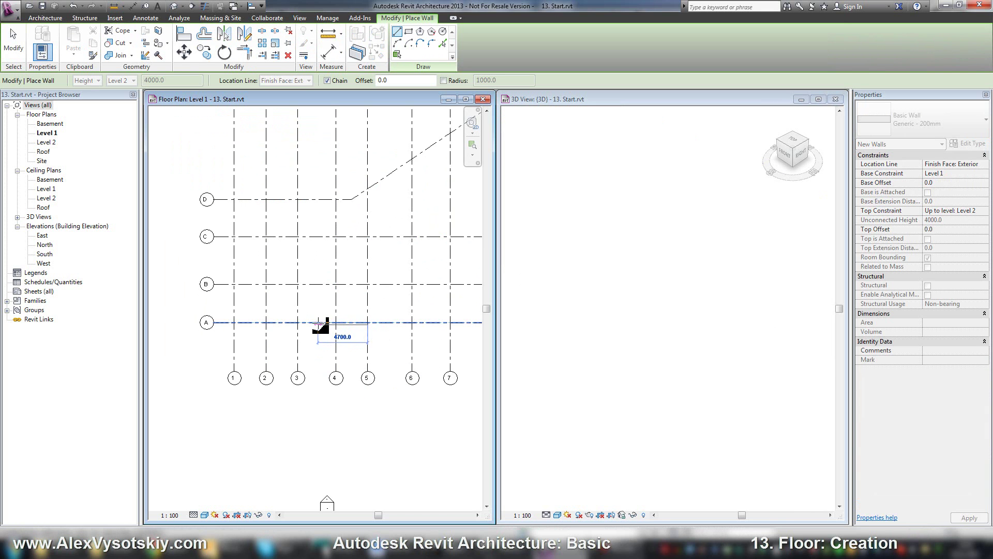
{"action": "left_click", "coordinate": [234, 323]}
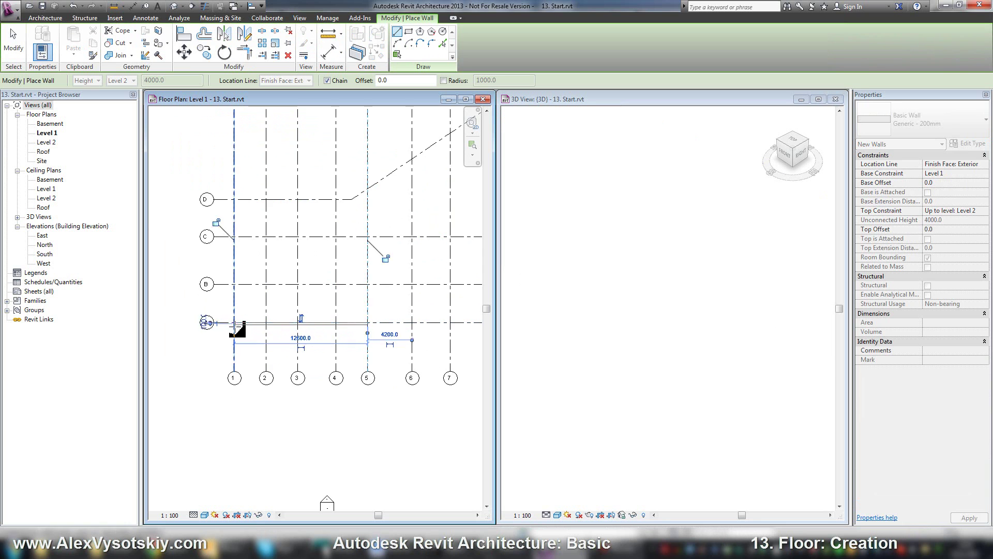
{"action": "left_click", "coordinate": [234, 199]}
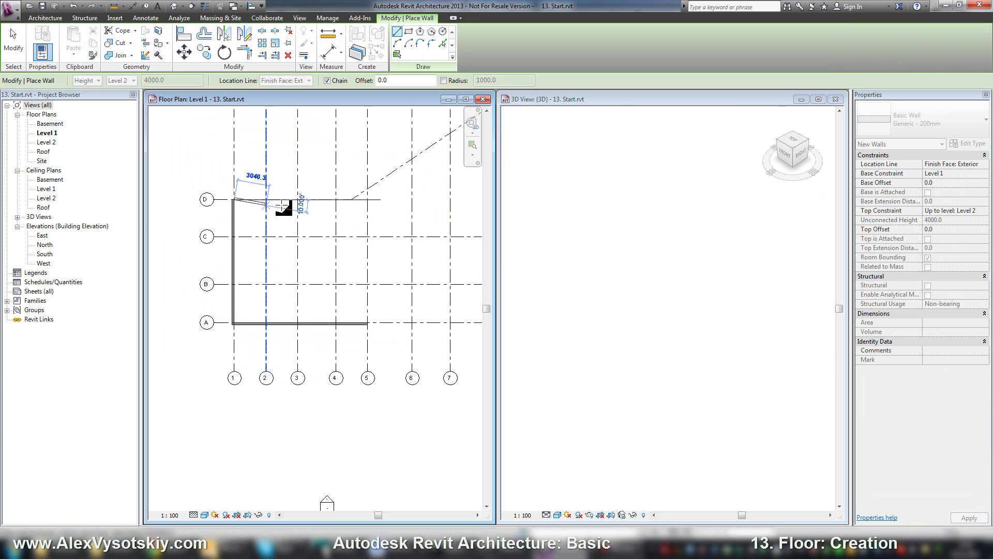
{"action": "left_click", "coordinate": [351, 199]}
- Continue walls diagonally to grid 6, along C to grid 7, then arc down to 6/A
{"action": "middle_click_drag", "start_coordinate": [371, 183], "coordinate": [327, 204]}
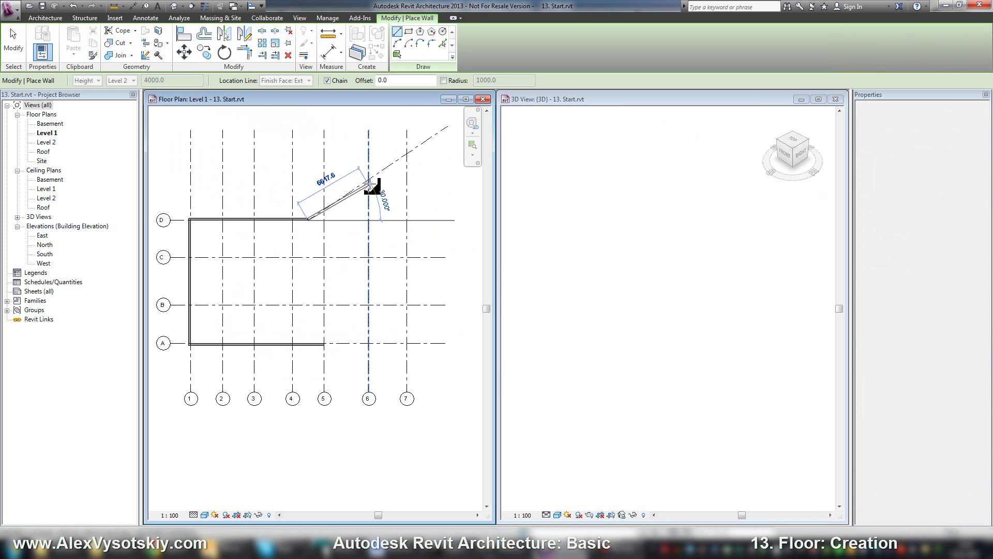
{"action": "left_click", "coordinate": [371, 177]}
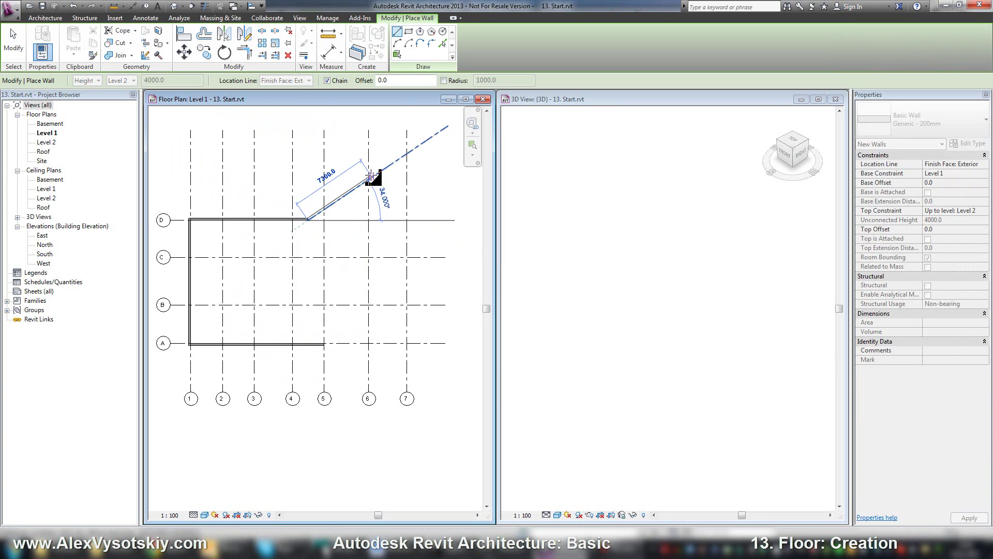
{"action": "left_click", "coordinate": [370, 257]}
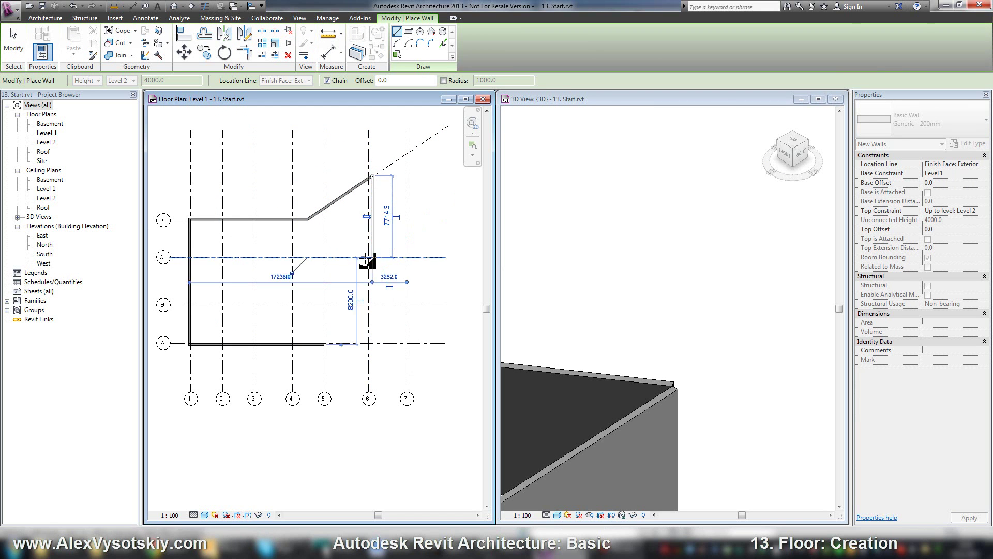
{"action": "left_click", "coordinate": [407, 257]}
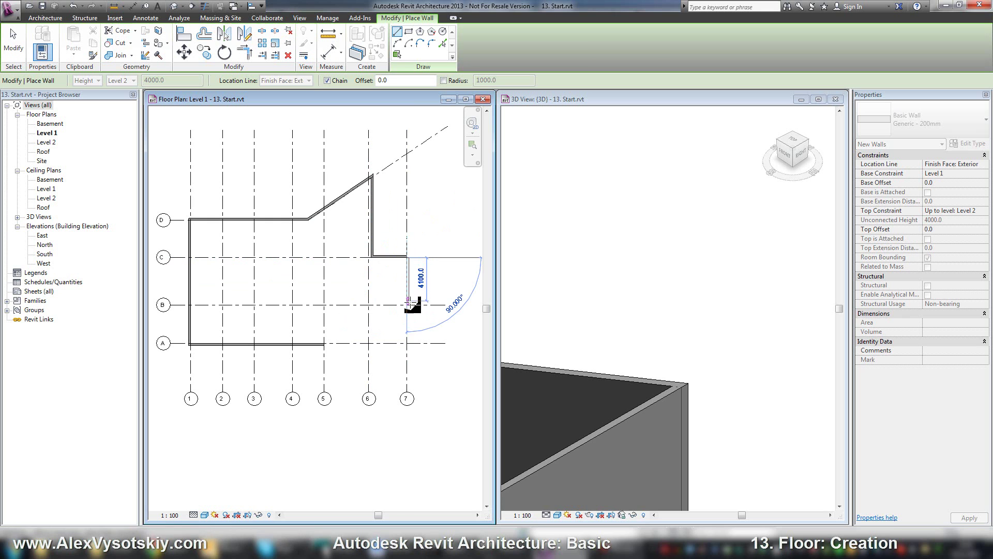
{"action": "left_click", "coordinate": [407, 305]}
{"action": "left_click", "coordinate": [397, 43]}
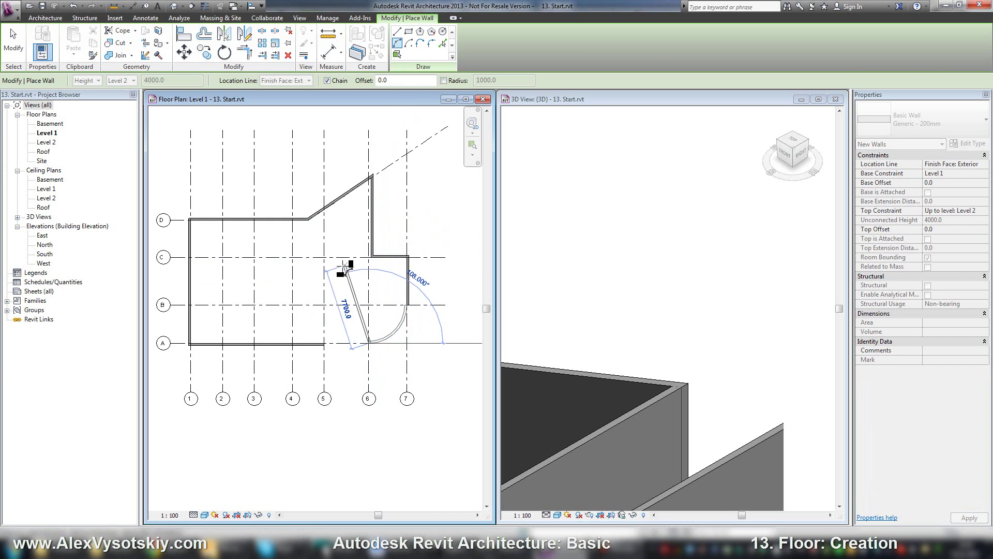
{"action": "left_click", "coordinate": [369, 342]}
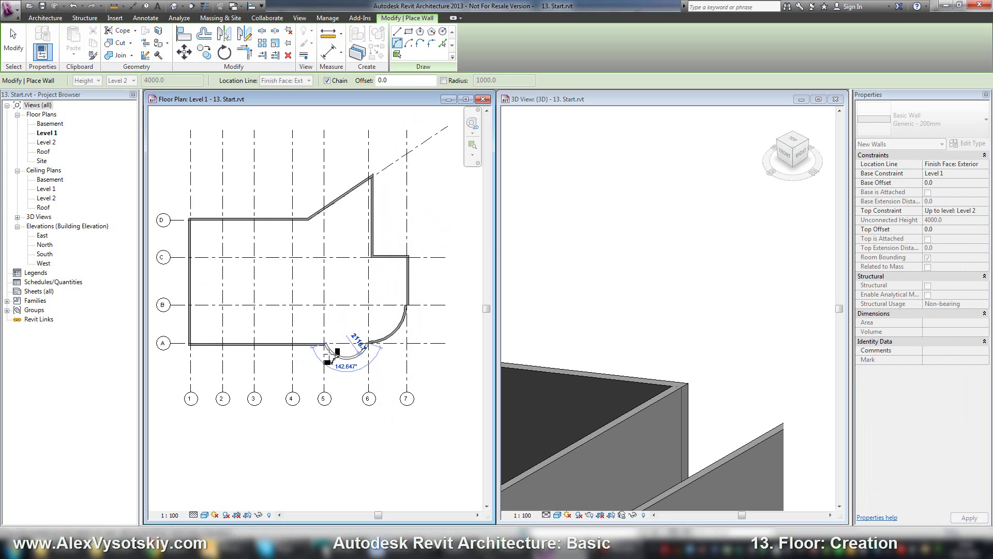
{"action": "key", "text": "Escape"}
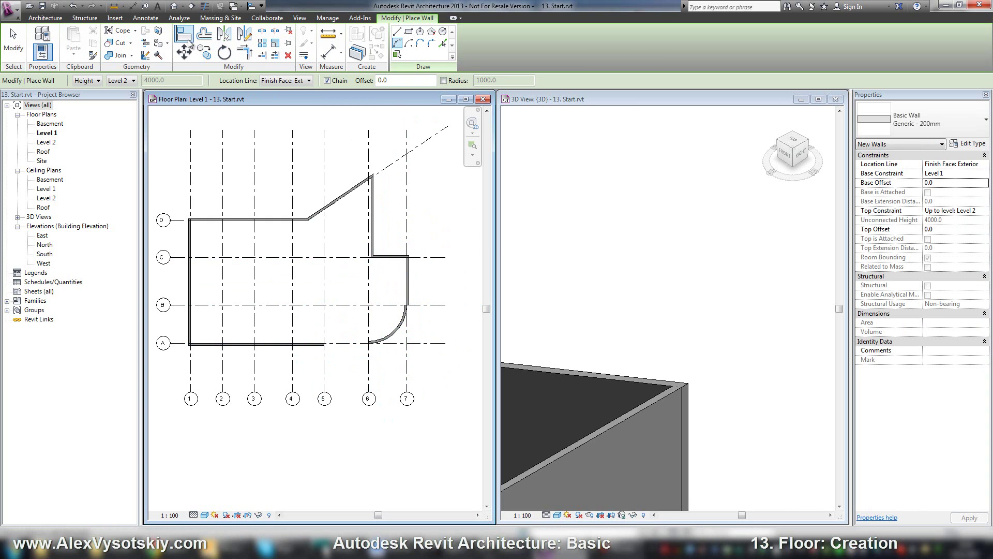
- Flip the curved wall so its orientation matches the adjoining walls
{"action": "left_click", "coordinate": [244, 52]}
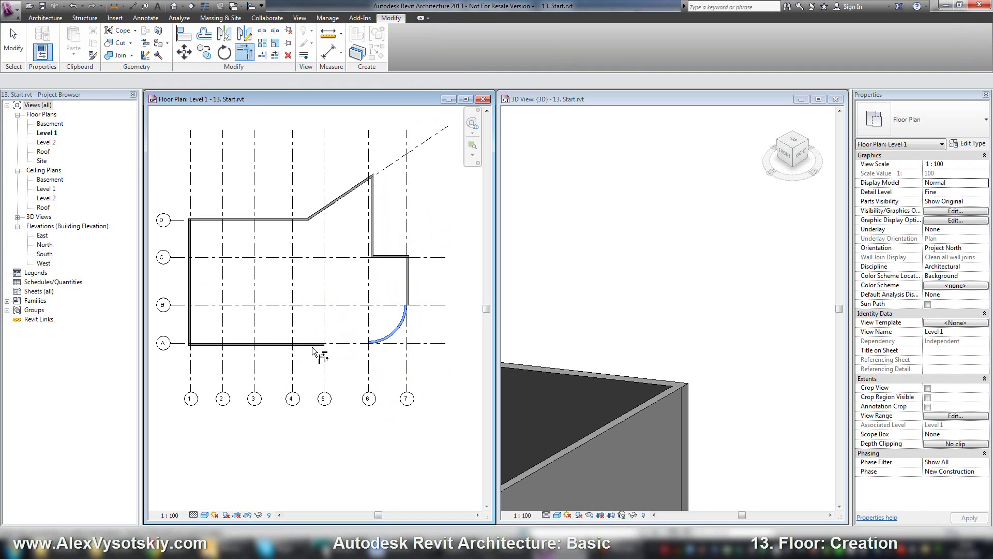
{"action": "key", "text": "Escape"}
{"action": "scroll", "coordinate": [375, 345], "scroll_direction": "up", "scroll_amount": 2}
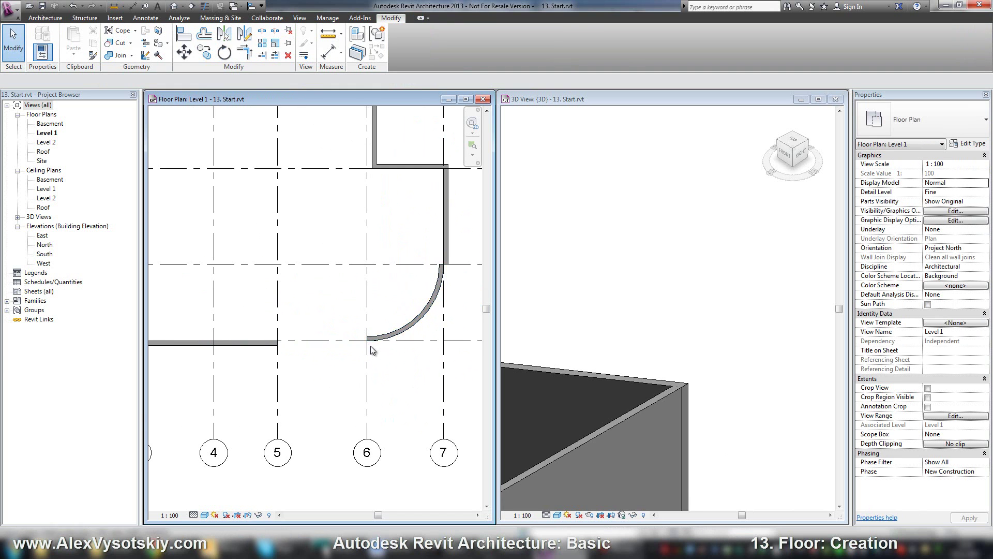
{"action": "left_click", "coordinate": [418, 326]}
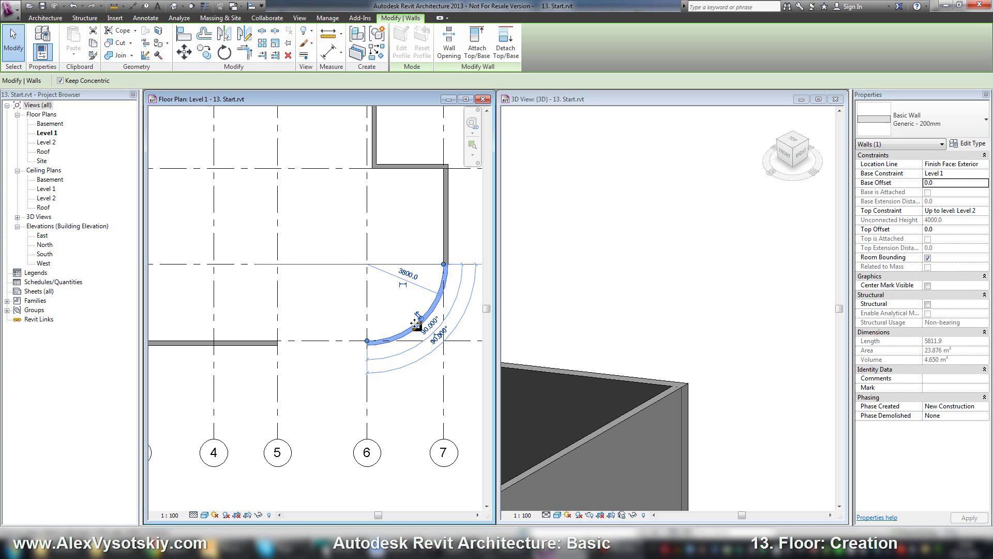
{"action": "left_click", "coordinate": [417, 322]}
{"action": "left_click", "coordinate": [374, 366]}
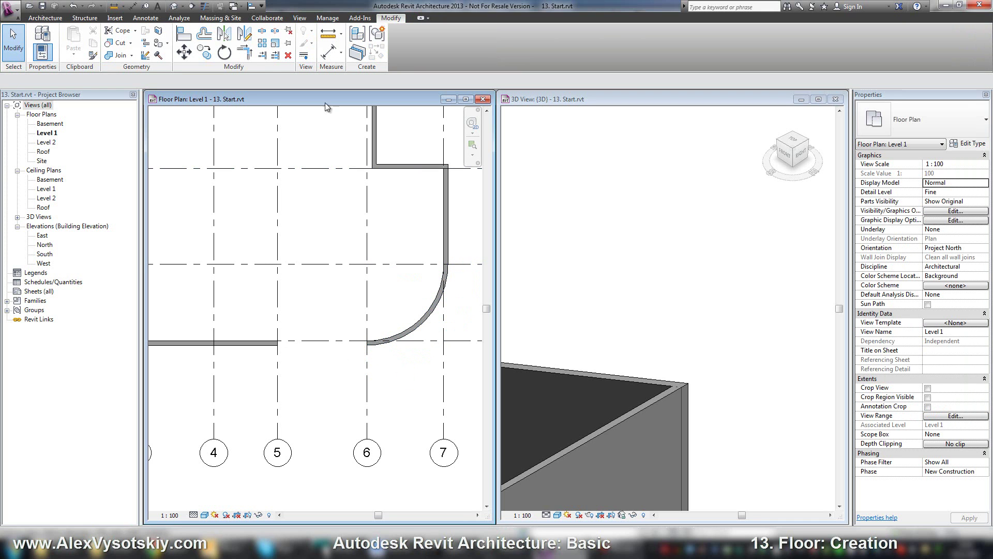
- Trim/Extend to Corner the curved wall and the grid A wall to close the outline
{"action": "left_click", "coordinate": [244, 52]}
{"action": "left_click", "coordinate": [396, 337]}
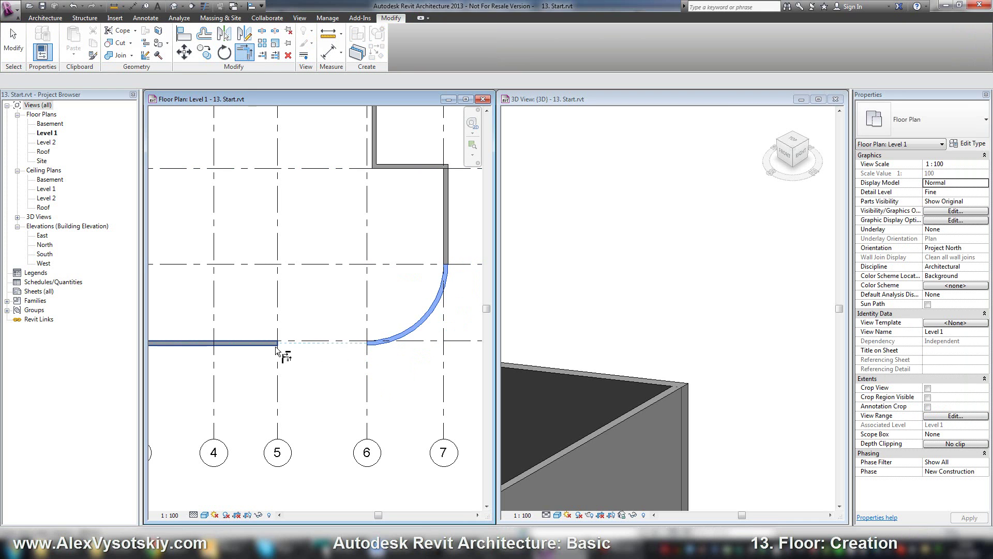
{"action": "left_click", "coordinate": [276, 344]}
{"action": "key", "text": "Escape"}
{"action": "scroll", "coordinate": [362, 325], "scroll_direction": "down", "scroll_amount": 3}
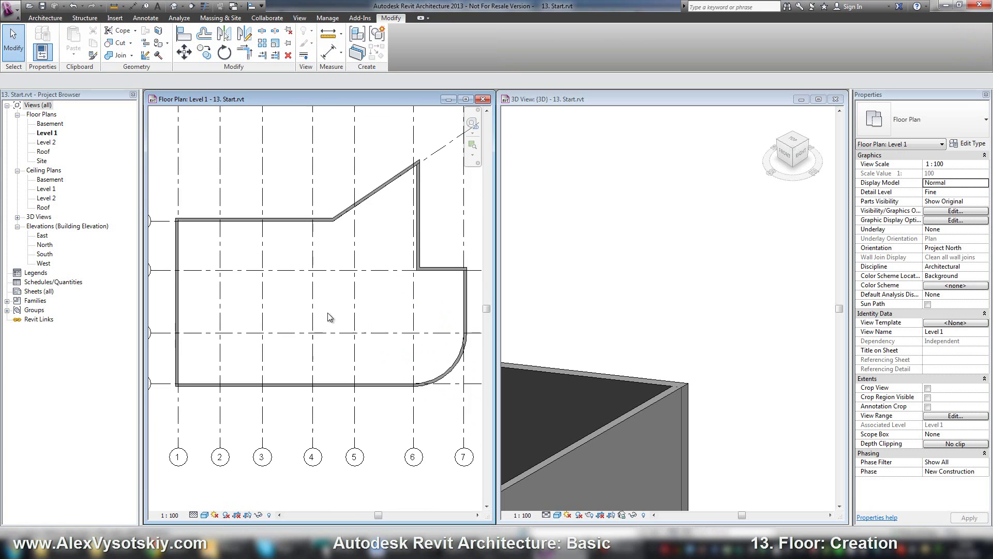
{"action": "scroll", "coordinate": [329, 316], "scroll_direction": "down", "scroll_amount": 3}
- Start the Wall tool with the Generic - 90mm Brick wall type
{"action": "left_click", "coordinate": [46, 19]}
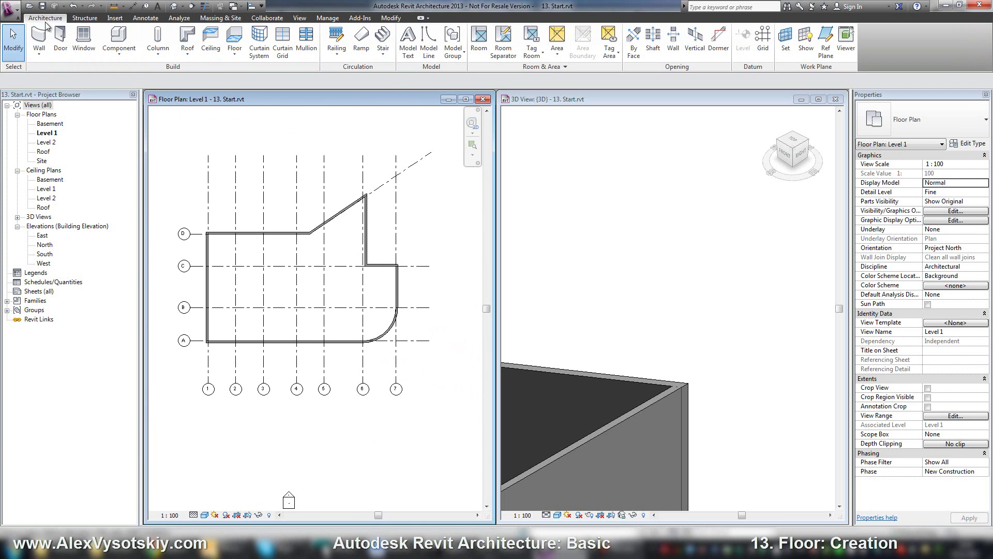
{"action": "left_click", "coordinate": [39, 37]}
{"action": "left_click", "coordinate": [925, 118]}
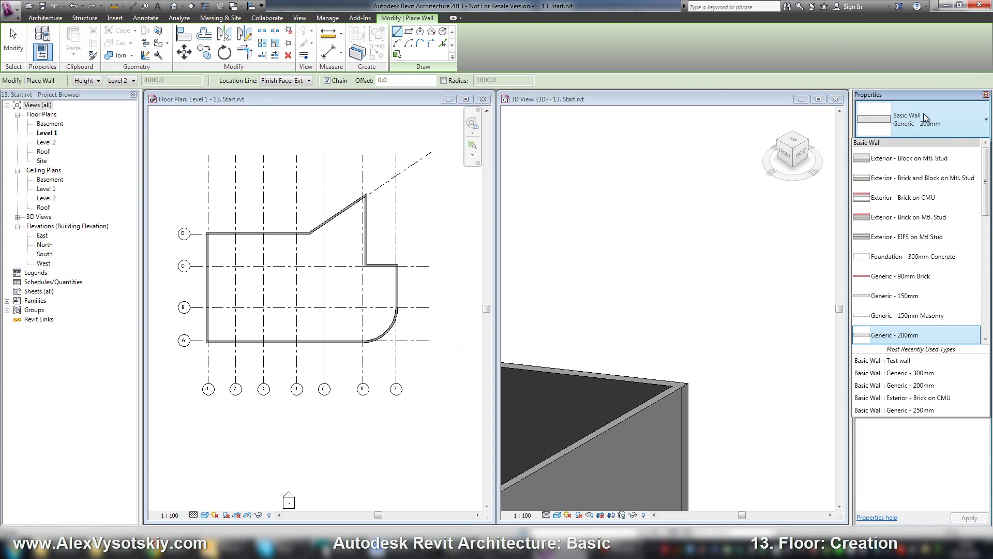
{"action": "key", "text": "Escape"}
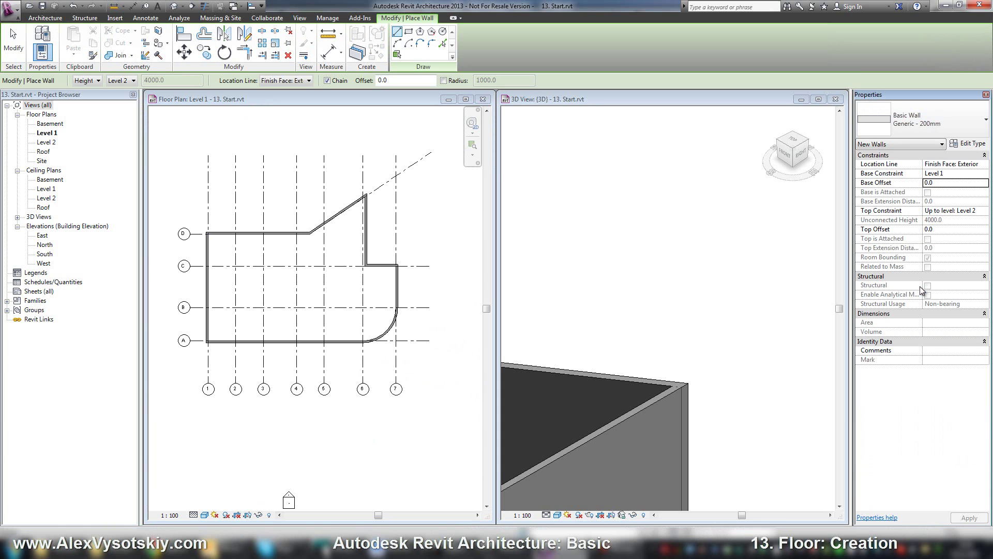
{"action": "left_click", "coordinate": [916, 122]}
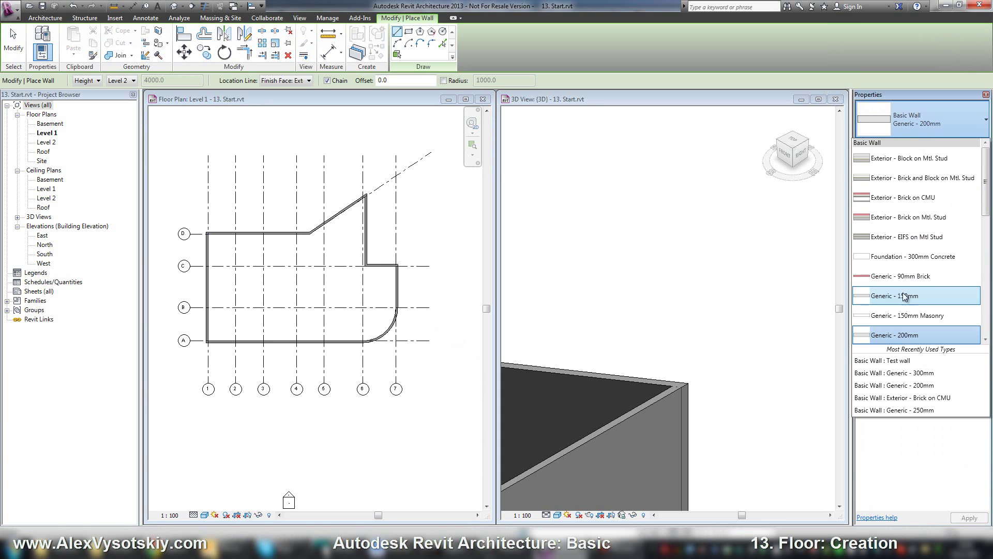
{"action": "left_click", "coordinate": [904, 278]}
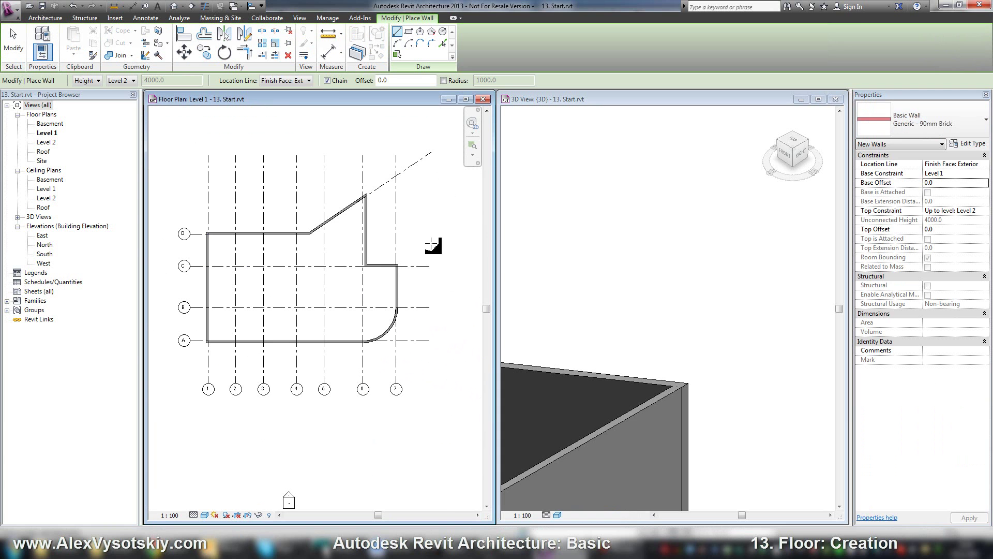
- Draw brick interior walls along grid 3 from D to A and grid 5 up to the diagonal wall
{"action": "left_click", "coordinate": [263, 234]}
{"action": "left_click", "coordinate": [263, 341]}
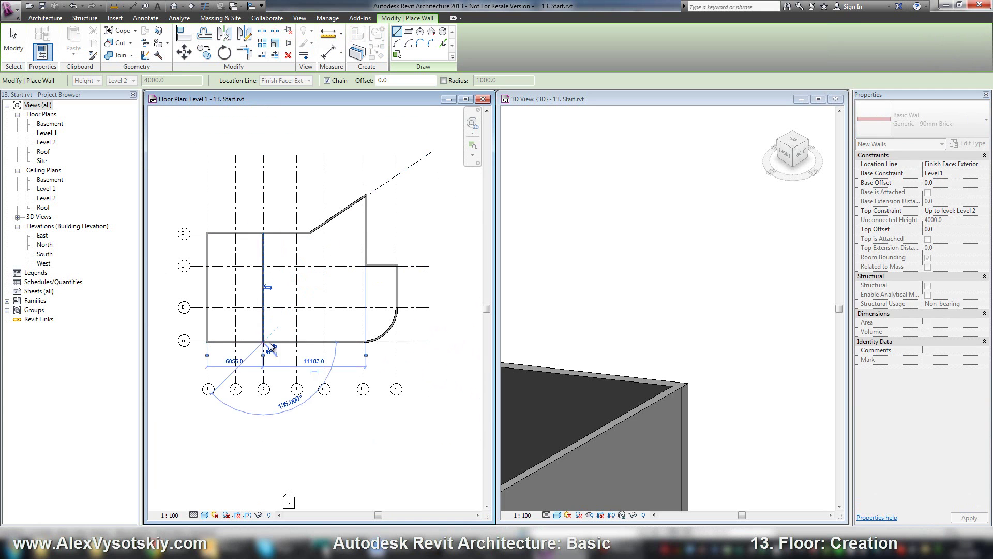
{"action": "left_click", "coordinate": [325, 341]}
{"action": "left_click", "coordinate": [325, 224]}
{"action": "key", "text": "Escape"}
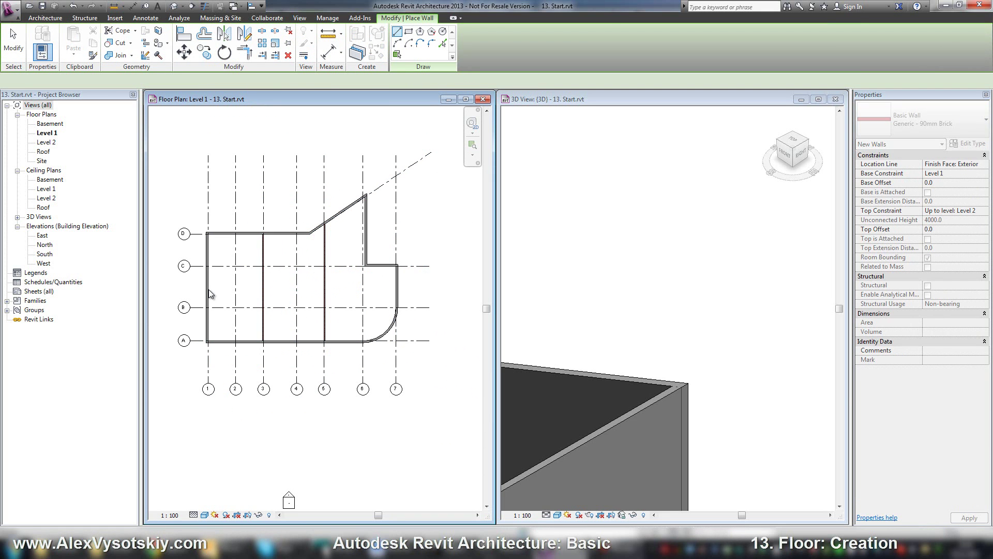
- Add two horizontal partitions: left exterior wall to grid 3, and grid 5 to right exterior wall
{"action": "left_click", "coordinate": [208, 288]}
{"action": "left_click", "coordinate": [262, 288]}
{"action": "left_click", "coordinate": [325, 287]}
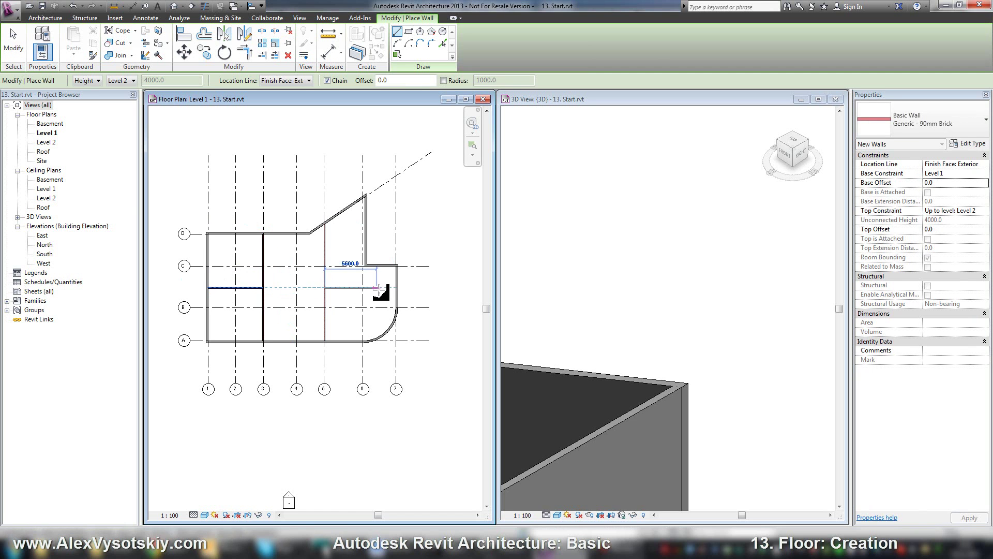
{"action": "left_click", "coordinate": [397, 287]}
{"action": "key", "text": "Escape"}
{"action": "key", "text": "Escape"}
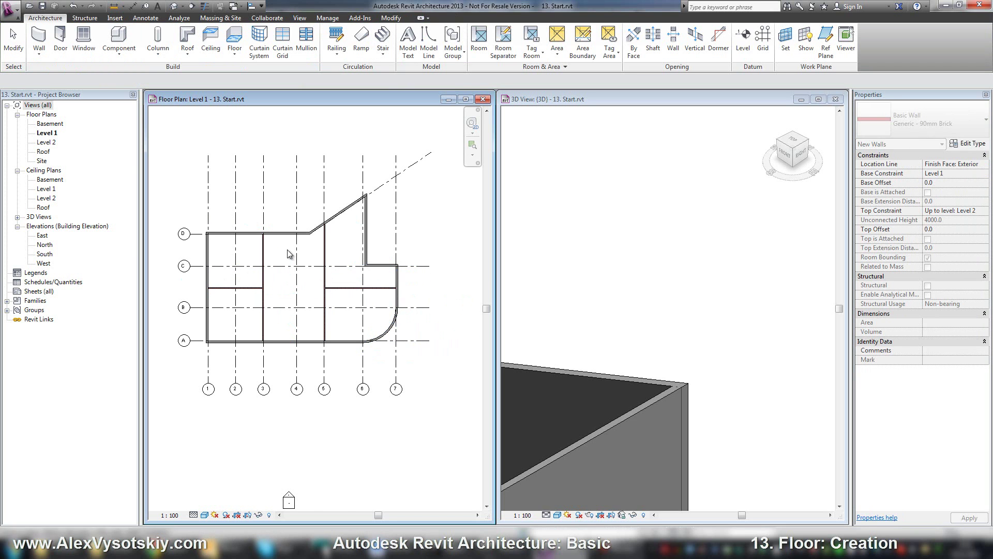
- Inspect the walls in the 3D view, then go back to the Level 1 floor plan
{"action": "scroll", "coordinate": [296, 240], "scroll_direction": "up", "scroll_amount": 1}
{"action": "left_click", "coordinate": [638, 234]}
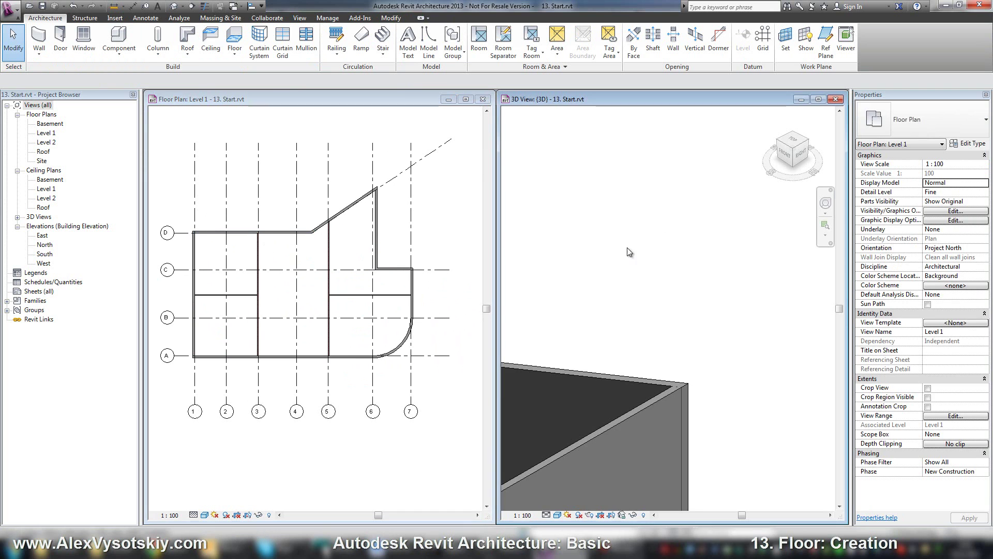
{"action": "scroll", "coordinate": [638, 235], "scroll_direction": "down", "scroll_amount": 4}
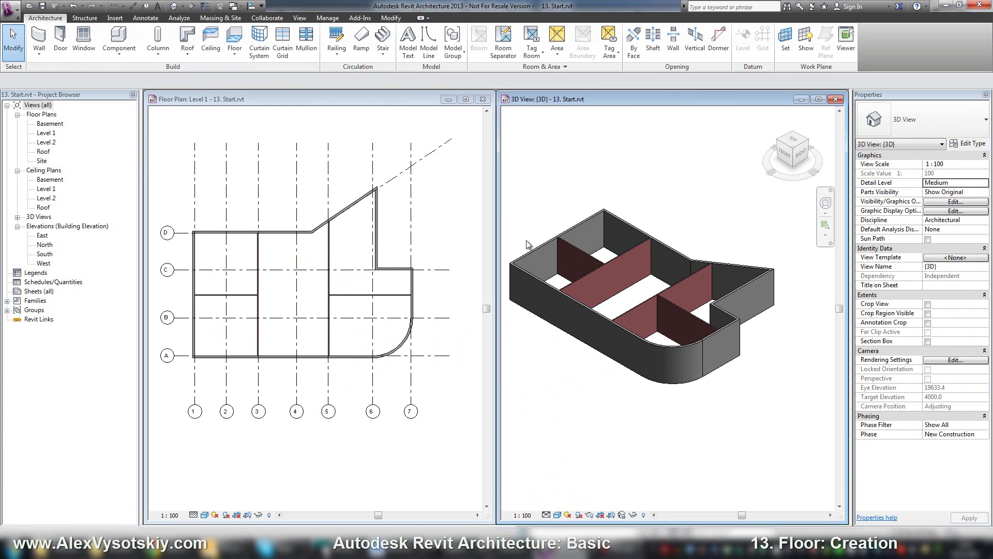
{"action": "left_click", "coordinate": [338, 222]}
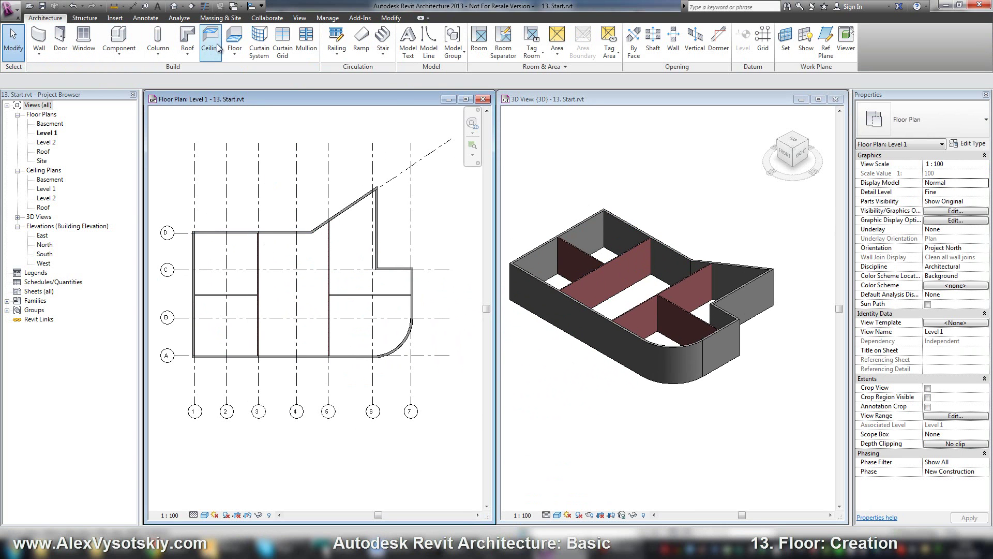
- Create a floor by picking the grid 6, diagonal, D, 1, A, curved, 7 and C exterior walls
{"action": "left_click", "coordinate": [234, 37]}
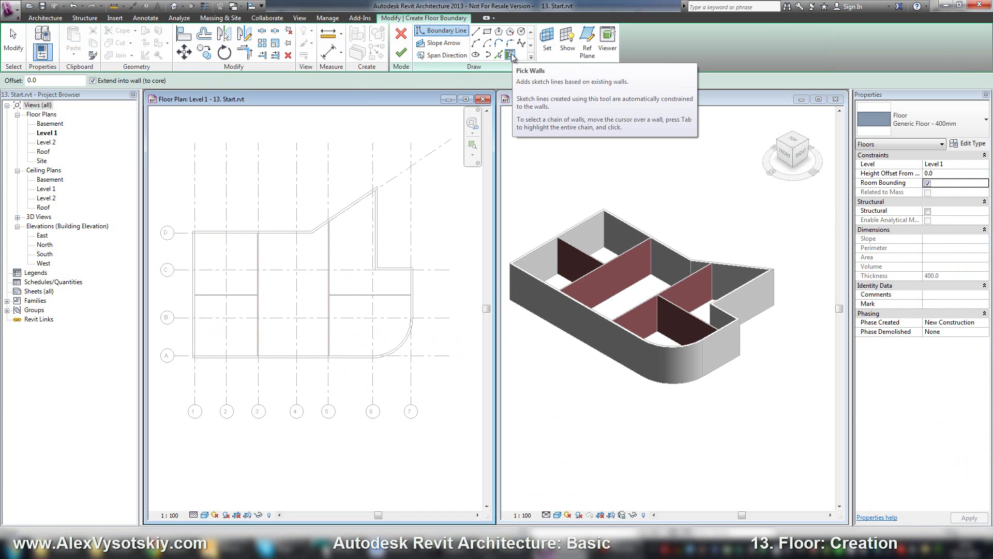
{"action": "left_click", "coordinate": [378, 228]}
{"action": "left_click", "coordinate": [349, 212]}
{"action": "left_click", "coordinate": [279, 232]}
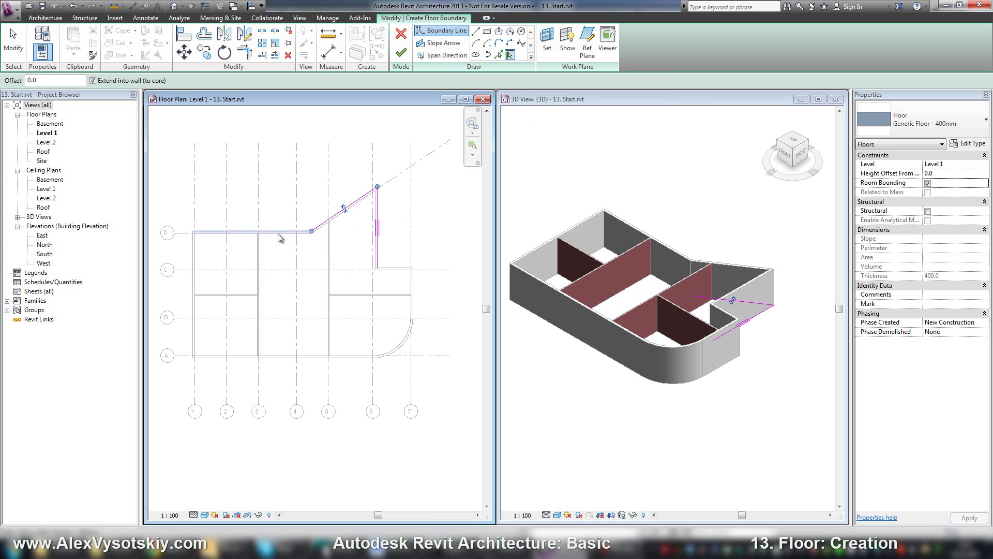
{"action": "left_click", "coordinate": [192, 255]}
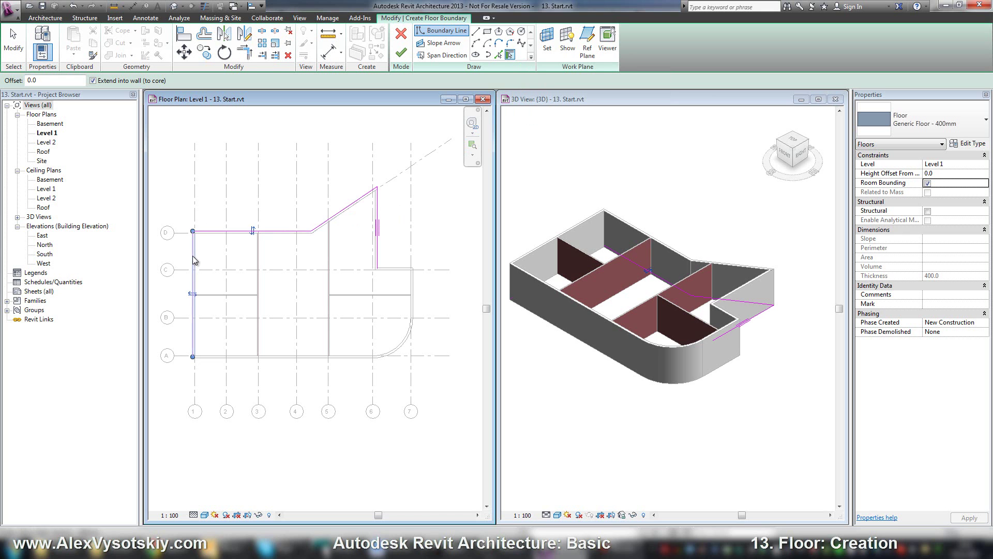
{"action": "left_click", "coordinate": [235, 357]}
{"action": "left_click", "coordinate": [393, 350]}
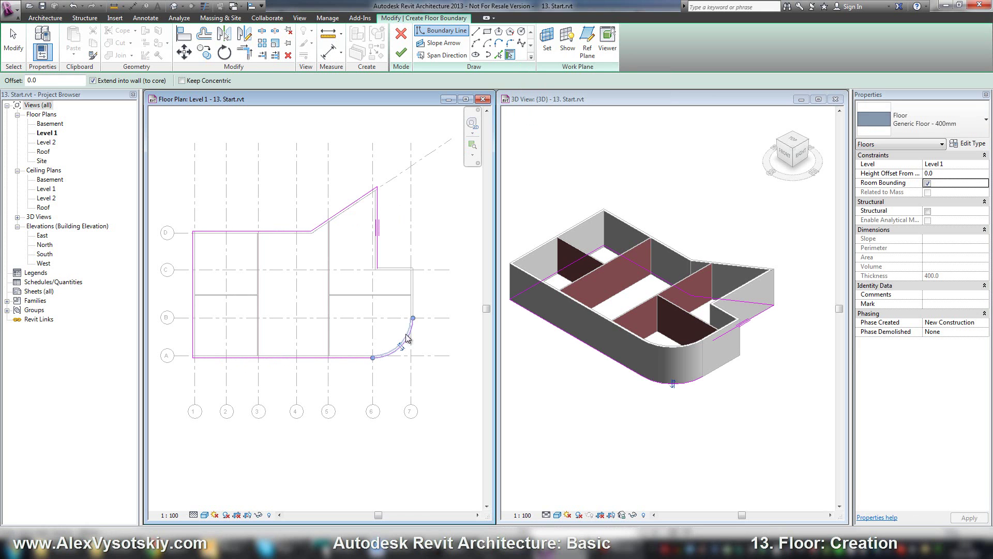
{"action": "left_click", "coordinate": [413, 299]}
{"action": "left_click", "coordinate": [404, 272]}
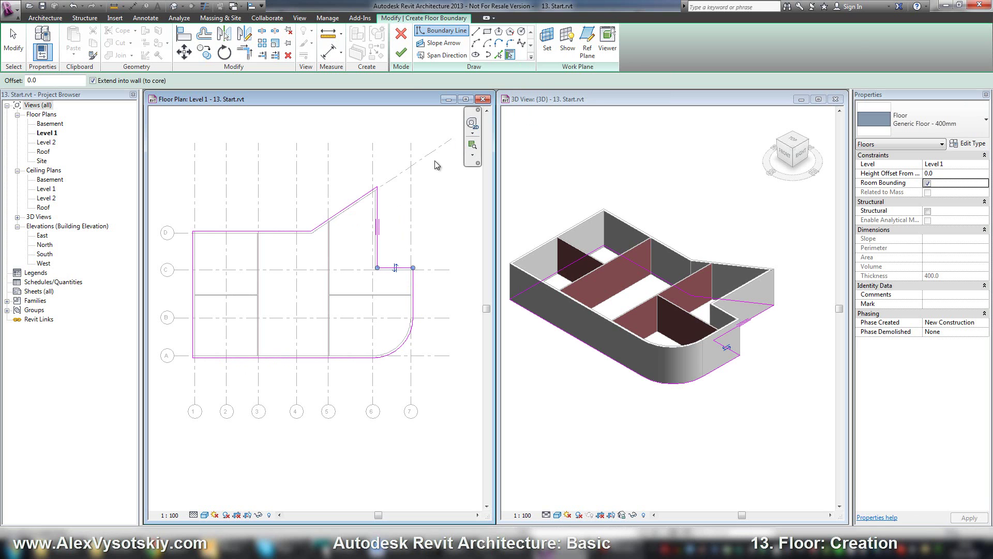
{"action": "left_click", "coordinate": [400, 52]}
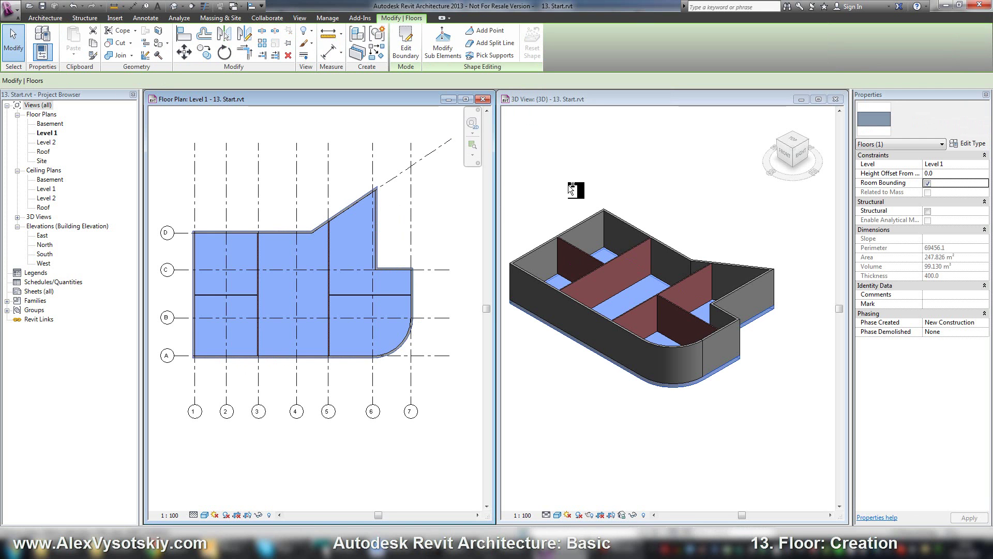
- Open the floor boundary sketch and delete all its existing boundary lines
{"action": "left_click", "coordinate": [406, 44]}
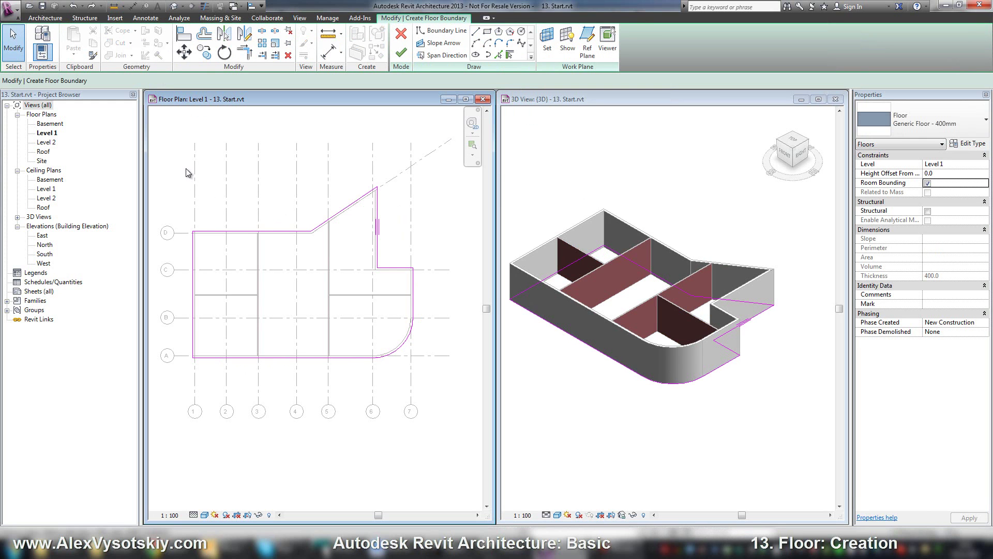
{"action": "left_click_drag", "start_coordinate": [185, 169], "coordinate": [444, 423]}
{"action": "key", "text": "Delete"}
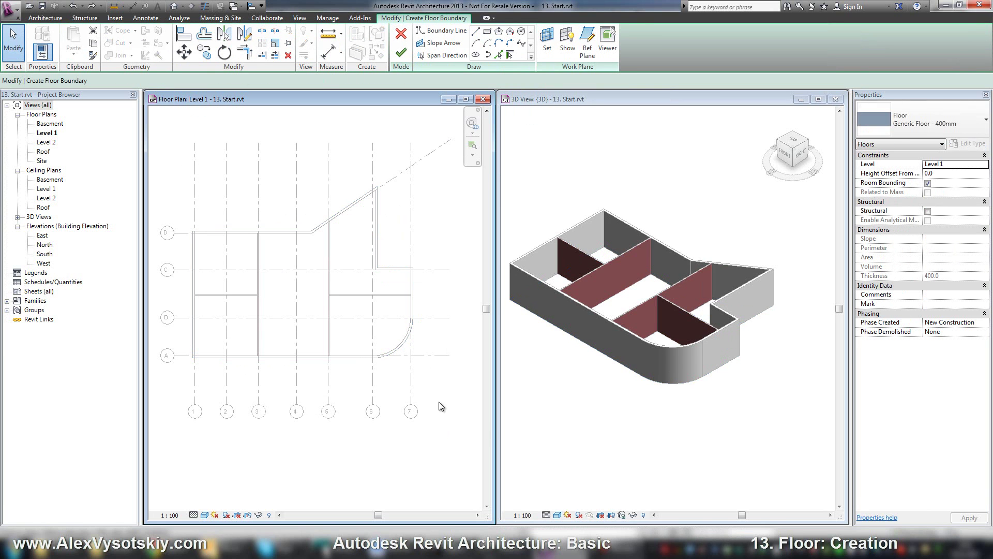
- Trace the whole exterior wall chain with Pick Walls and Tab, then finish the floor
{"action": "left_click", "coordinate": [509, 55]}
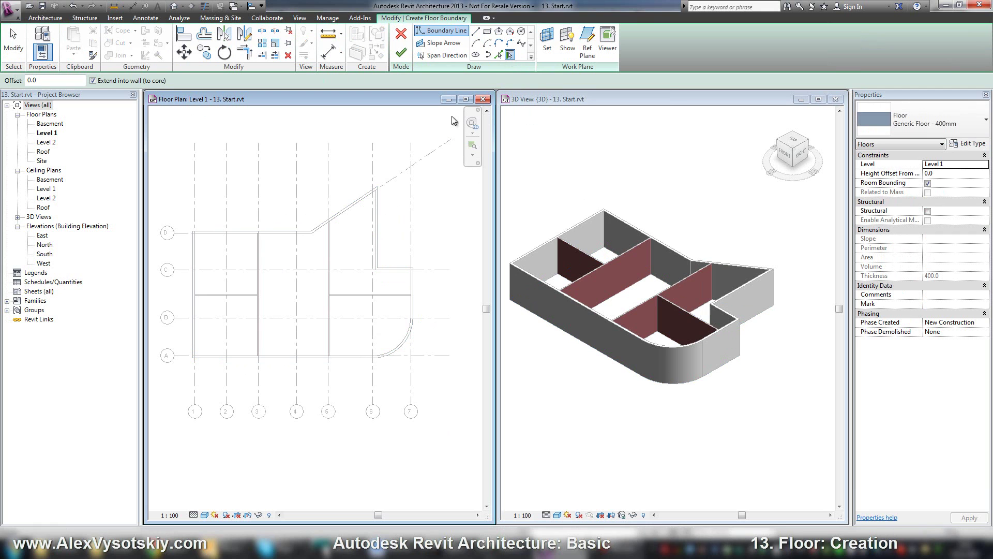
{"action": "scroll", "coordinate": [327, 213], "scroll_direction": "up", "scroll_amount": 2}
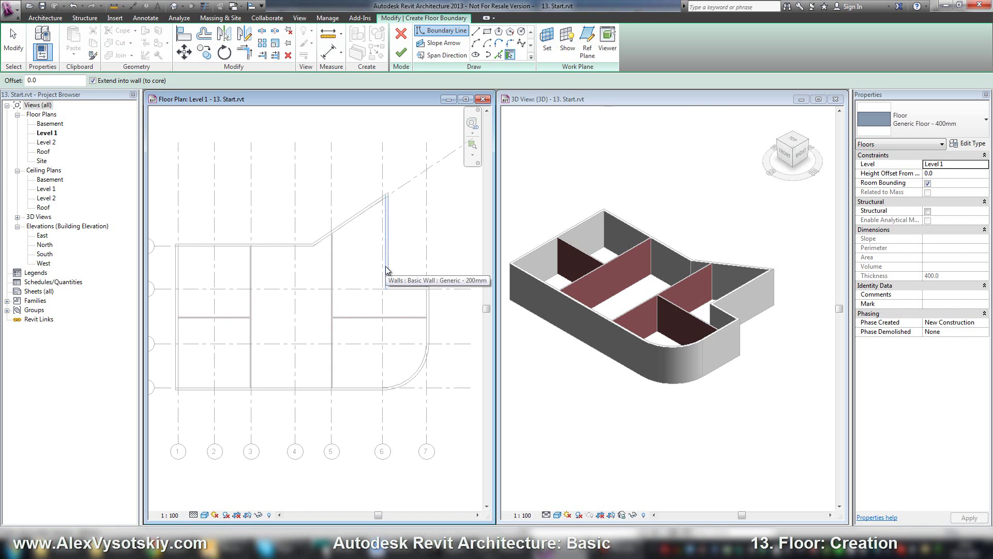
{"action": "key", "text": "Tab"}
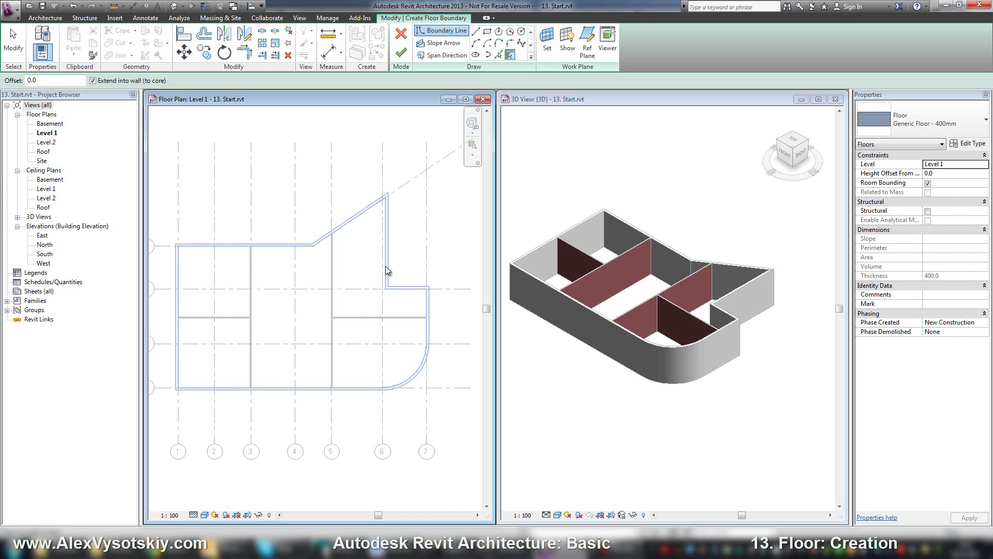
{"action": "left_click", "coordinate": [386, 266]}
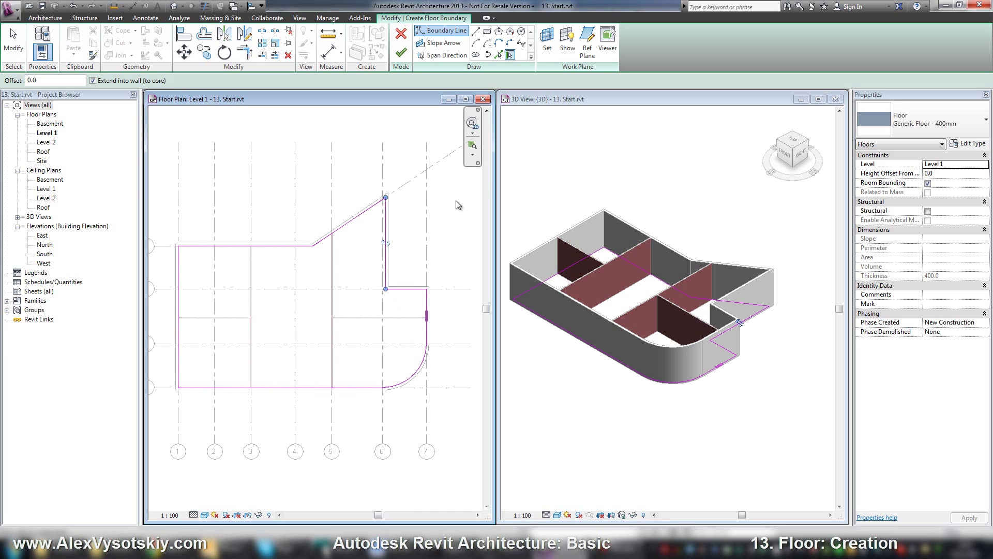
{"action": "left_click", "coordinate": [401, 52]}
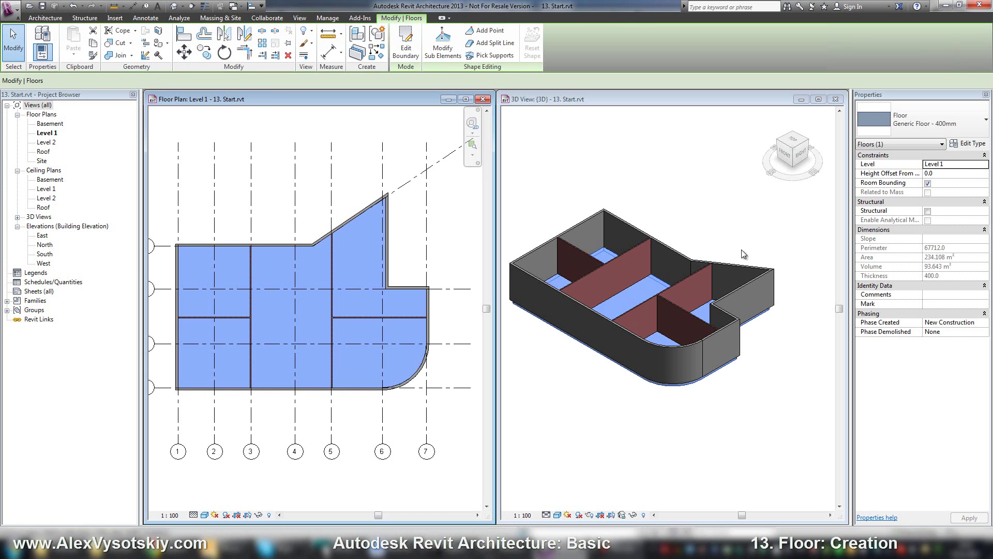
- Reopen the floor's boundary sketch and remove all ten boundary sketch lines
{"action": "left_click", "coordinate": [730, 224]}
{"action": "left_click", "coordinate": [707, 201]}
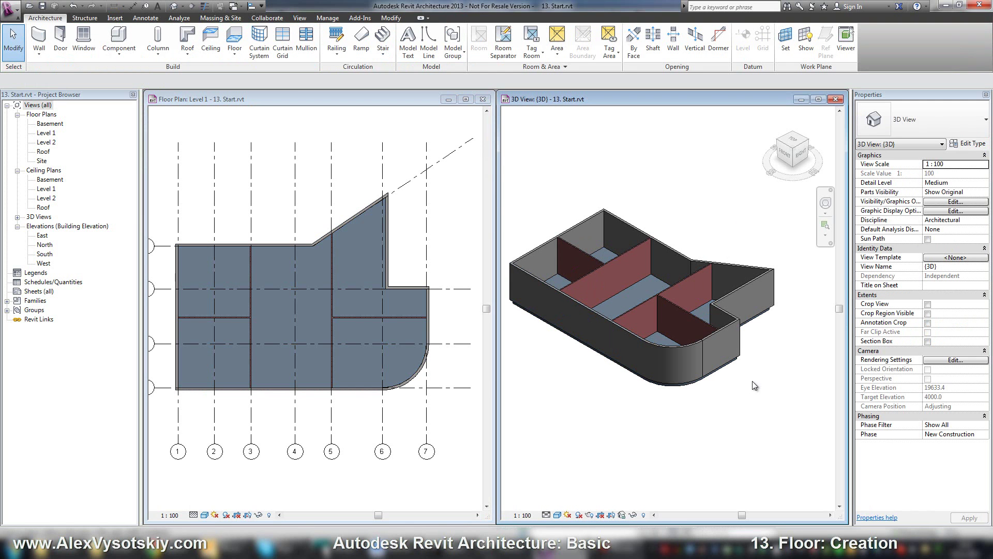
{"action": "double_click", "coordinate": [346, 350]}
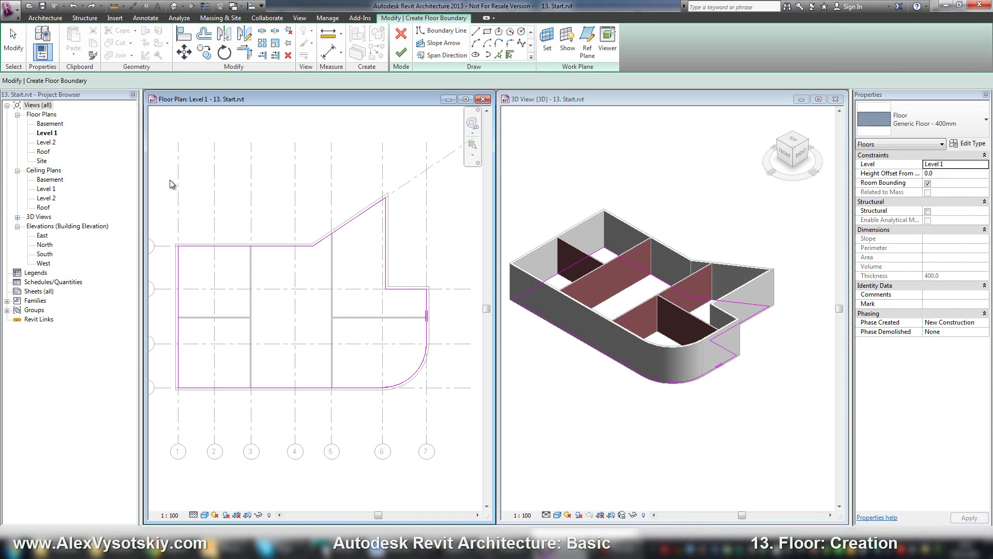
{"action": "mouse_move", "coordinate": [170, 181]}
{"action": "left_mouse_down"}
{"action": "mouse_move", "coordinate": [428, 461]}
{"action": "mouse_move", "coordinate": [465, 470]}
{"action": "left_mouse_up"}
{"action": "left_click", "coordinate": [463, 464]}
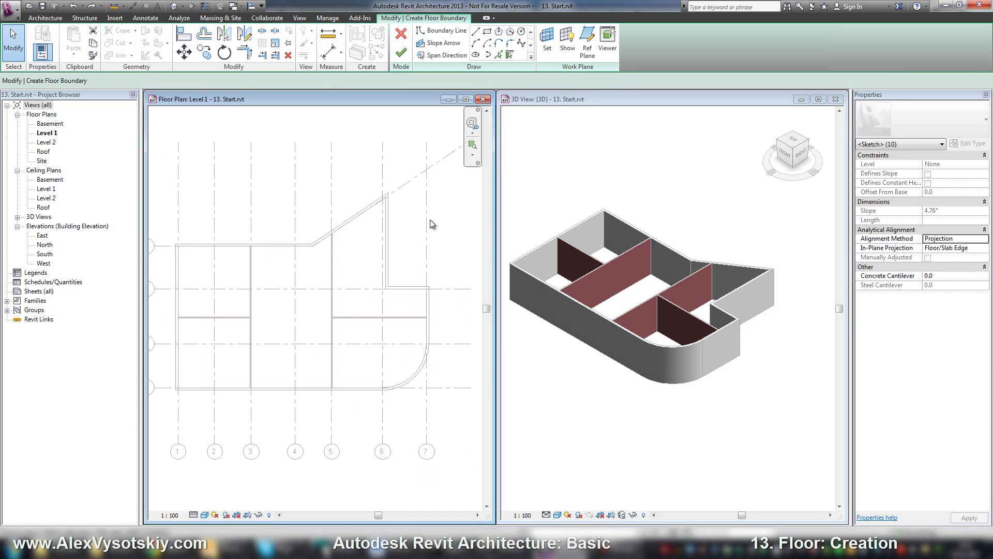
- Pick the full exterior wall chain using Tab and finish the floor sketch
{"action": "left_click", "coordinate": [509, 55]}
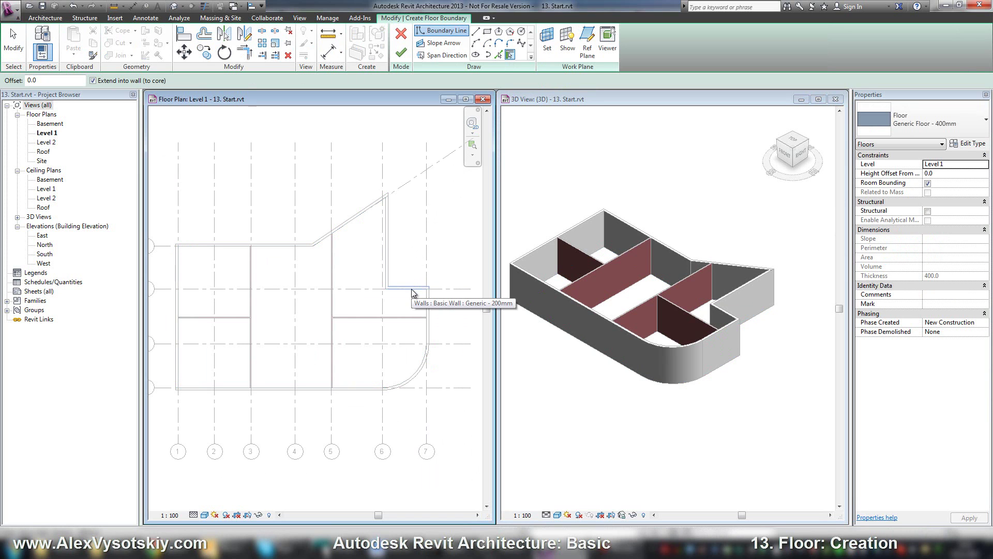
{"action": "key", "text": "Tab"}
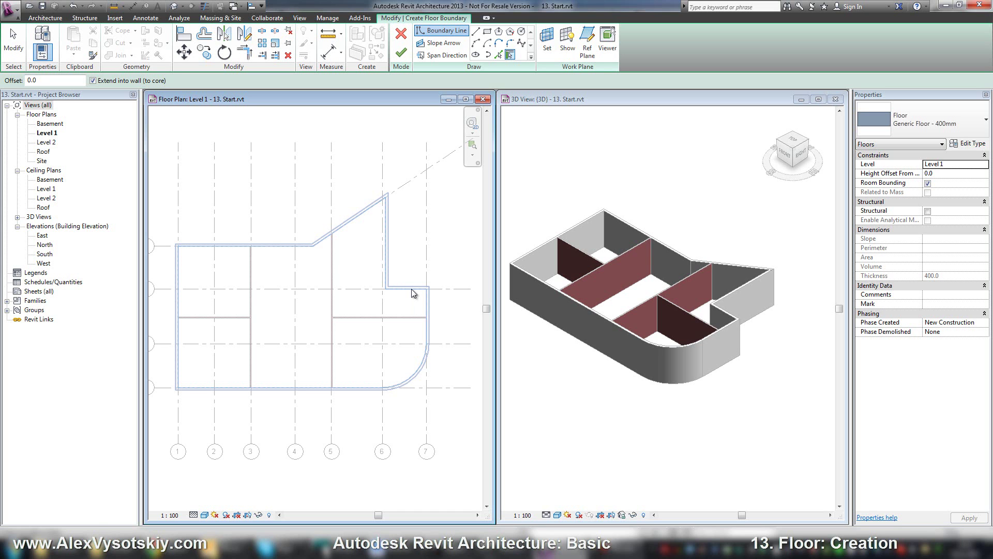
{"action": "left_click", "coordinate": [411, 288]}
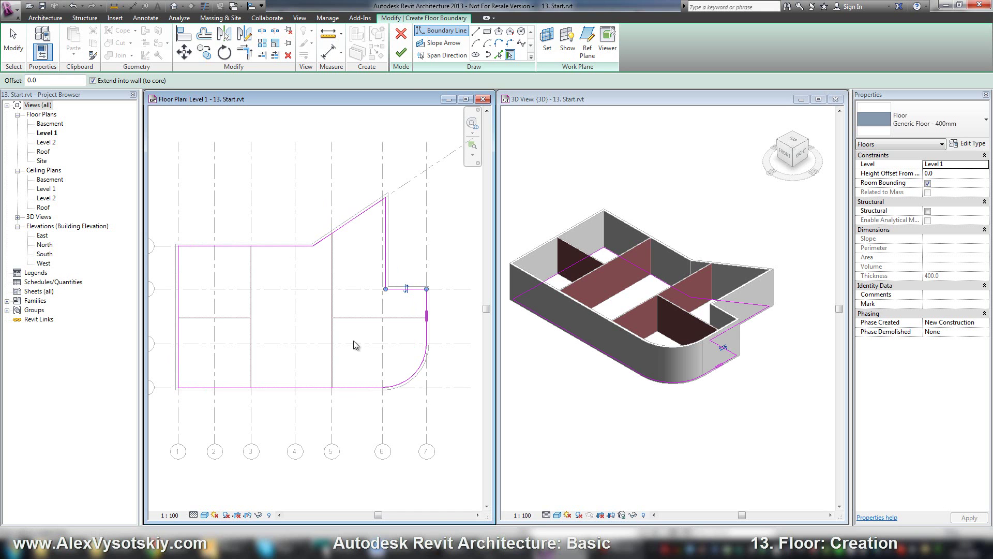
{"action": "left_click", "coordinate": [400, 52]}
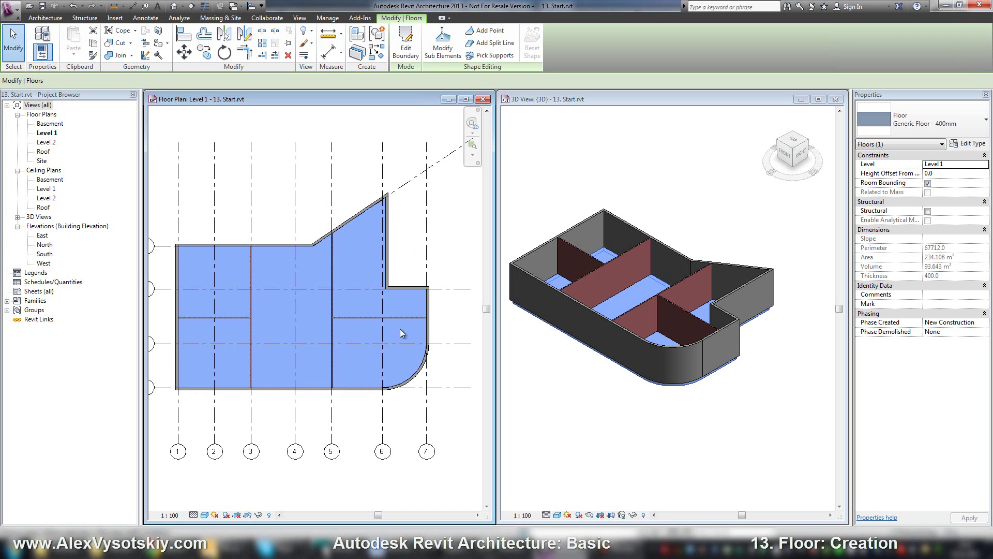
- Reopen the floor boundary and delete the horizontal boundary line at the notch
{"action": "double_click", "coordinate": [440, 274]}
{"action": "scroll", "coordinate": [399, 285], "scroll_direction": "up", "scroll_amount": 5}
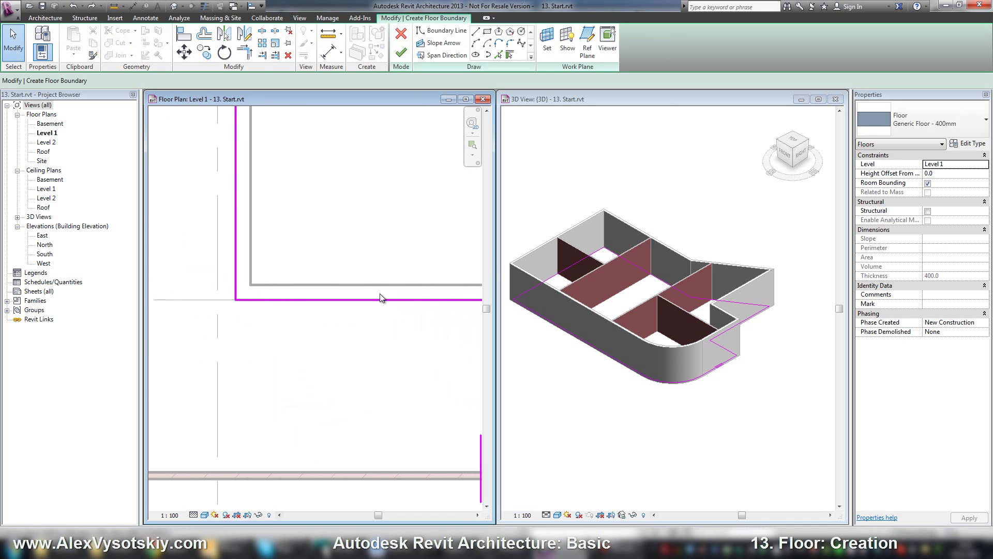
{"action": "mouse_move", "coordinate": [403, 311]}
{"action": "middle_mouse_down"}
{"action": "mouse_move", "coordinate": [284, 306]}
{"action": "mouse_move", "coordinate": [356, 297]}
{"action": "middle_mouse_up"}
{"action": "left_click", "coordinate": [284, 294]}
{"action": "key", "text": "Delete"}
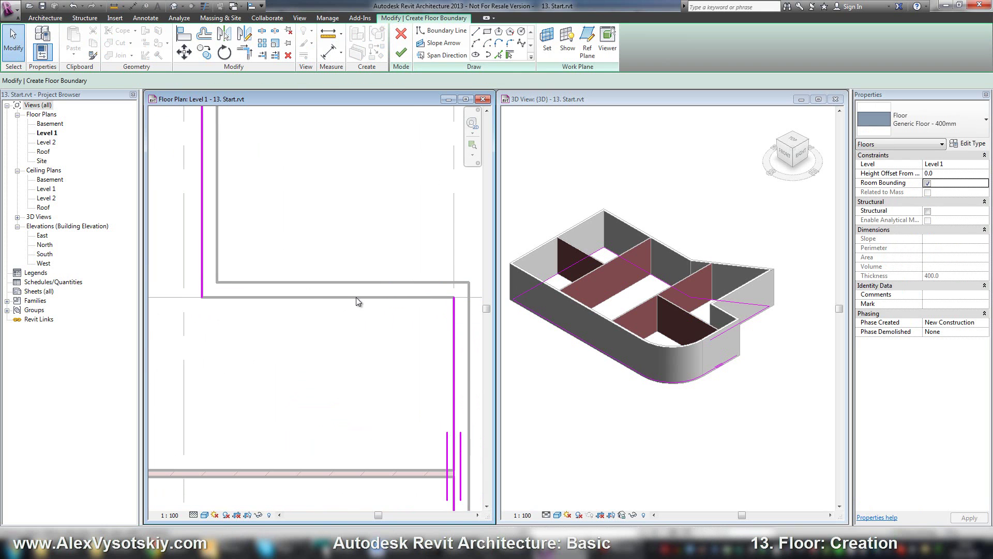
- Try adding a boundary line along the horizontal notch wall, then undo it and cancel picking
{"action": "left_click", "coordinate": [510, 54]}
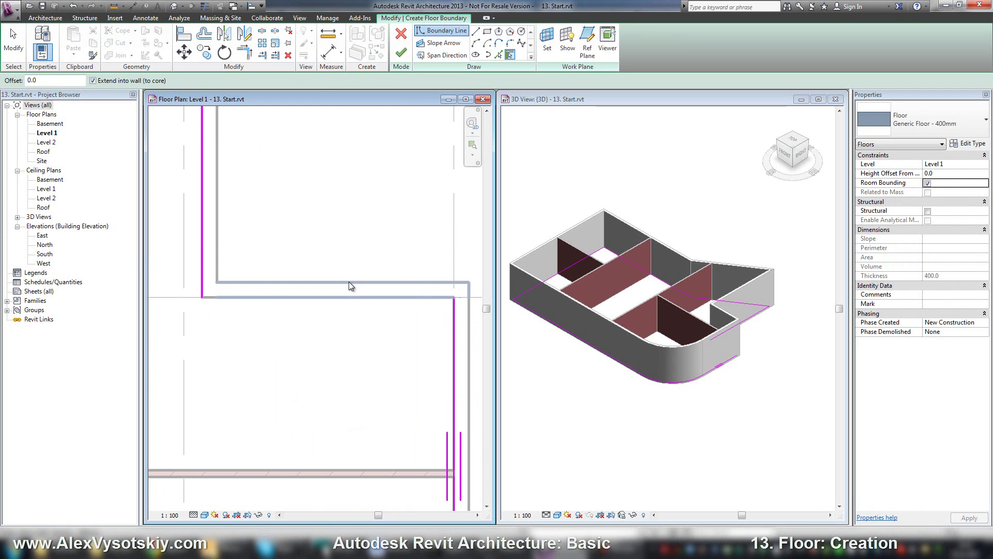
{"action": "middle_click_drag", "start_coordinate": [349, 282], "coordinate": [334, 286]}
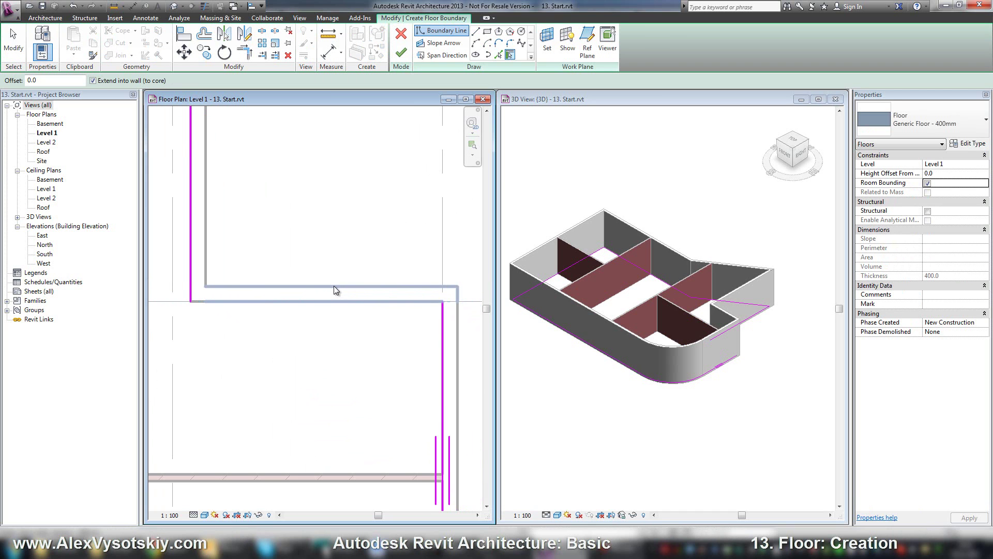
{"action": "left_click", "coordinate": [334, 288]}
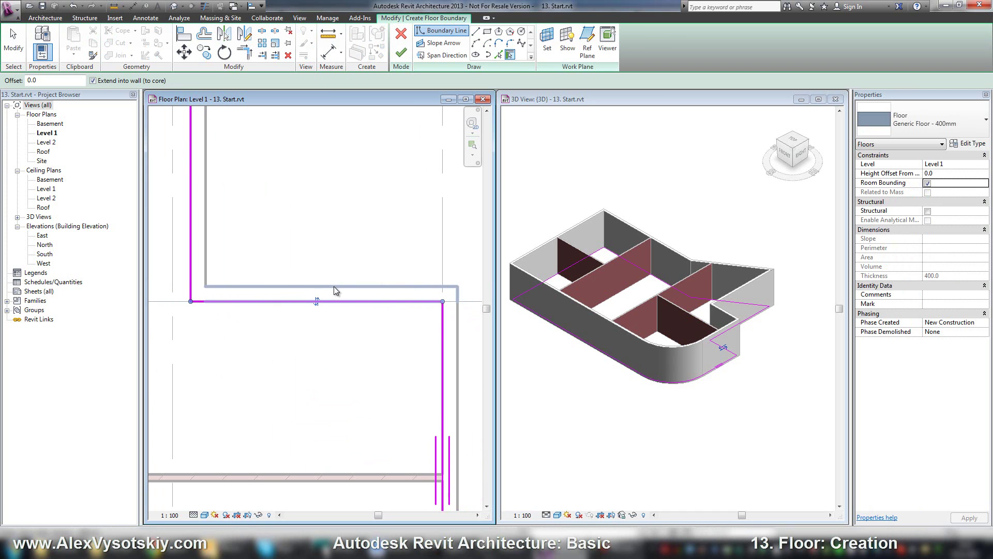
{"action": "key", "text": "ctrl+z"}
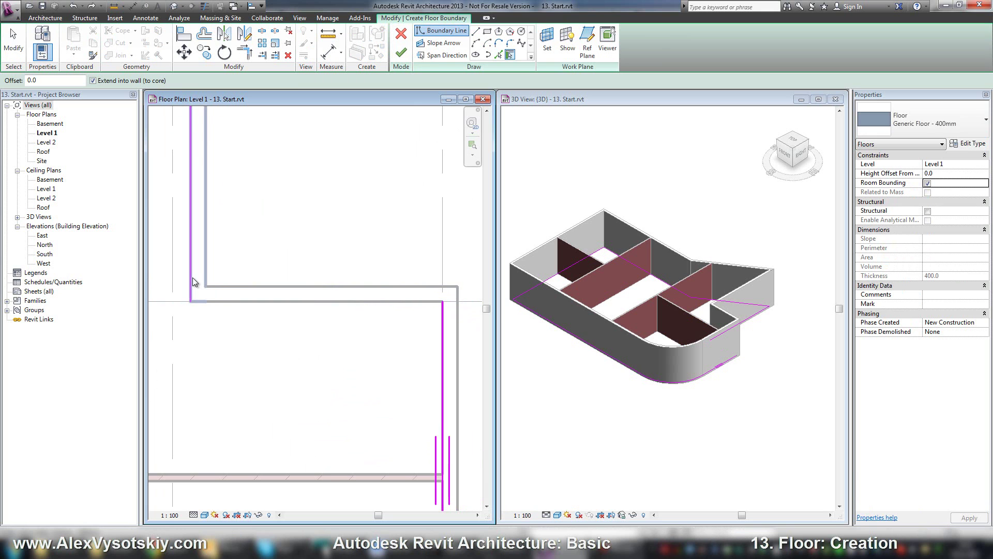
{"action": "key", "text": "Escape"}
- Select and delete the entire remaining boundary sketch
{"action": "scroll", "coordinate": [394, 282], "scroll_direction": "down", "scroll_amount": 5}
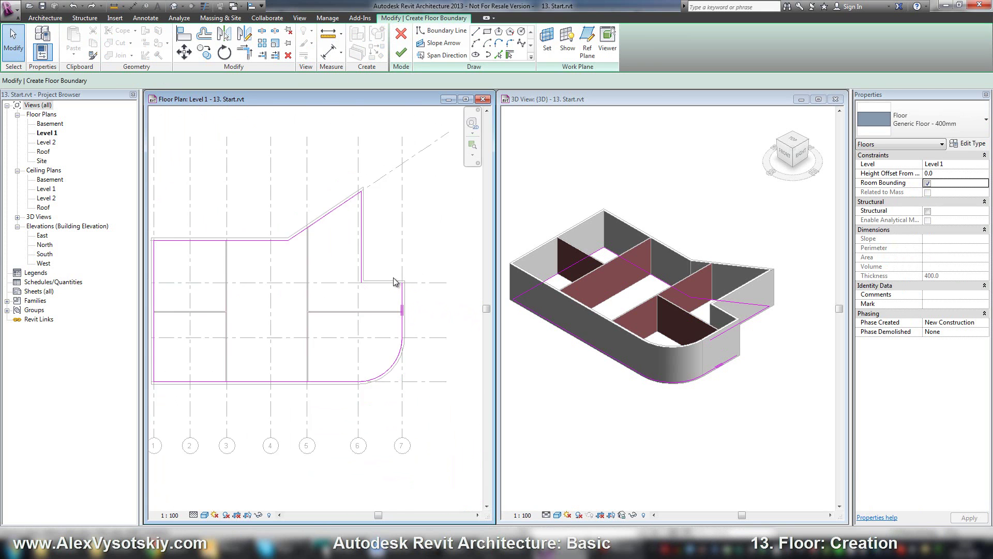
{"action": "scroll", "coordinate": [394, 282], "scroll_direction": "down", "scroll_amount": 2}
{"action": "left_click_drag", "start_coordinate": [237, 224], "coordinate": [470, 370]}
{"action": "key", "text": "Delete"}
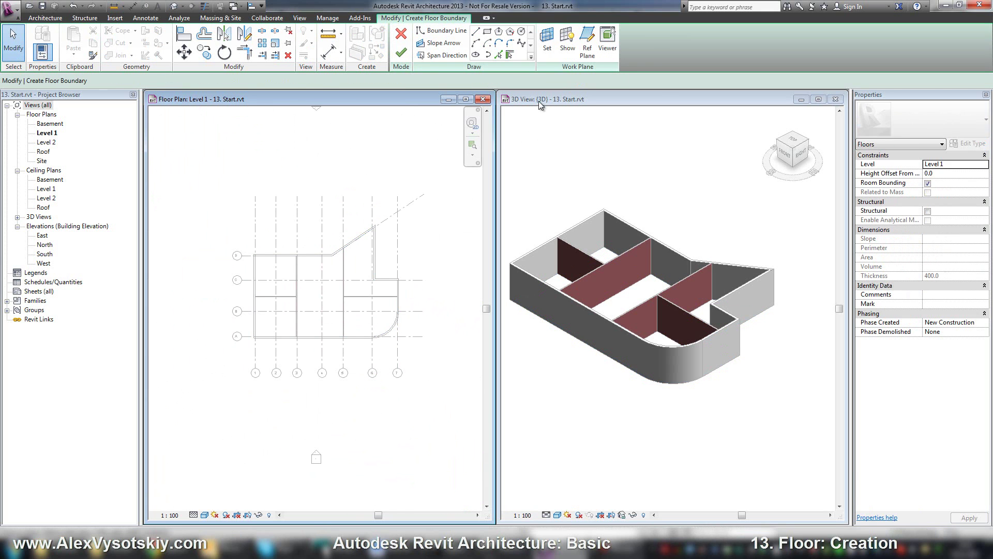
- Trace the exterior wall chain with Pick Walls and Tab, retrying once, and finish the floor
{"action": "left_click", "coordinate": [509, 55]}
{"action": "scroll", "coordinate": [386, 278], "scroll_direction": "up", "scroll_amount": 8}
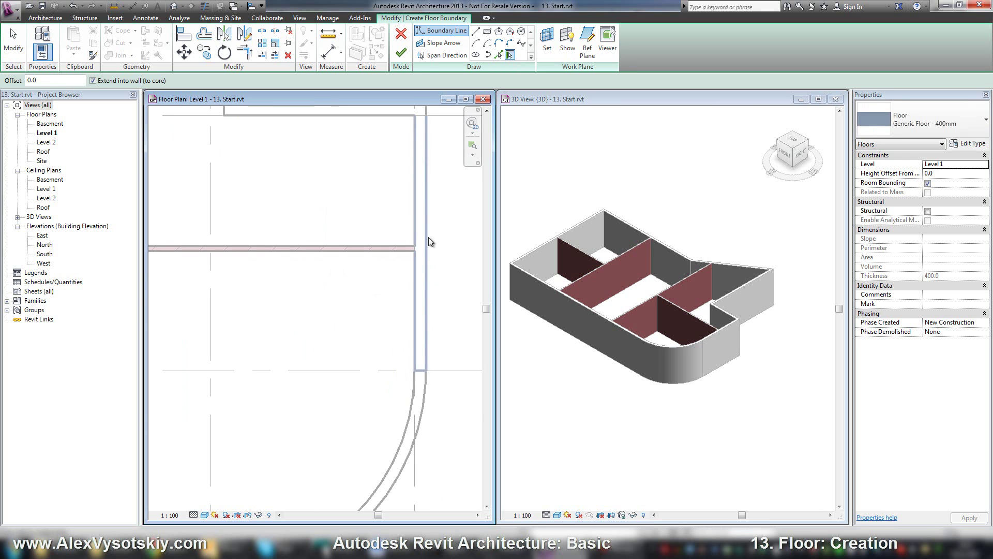
{"action": "key", "text": "Tab"}
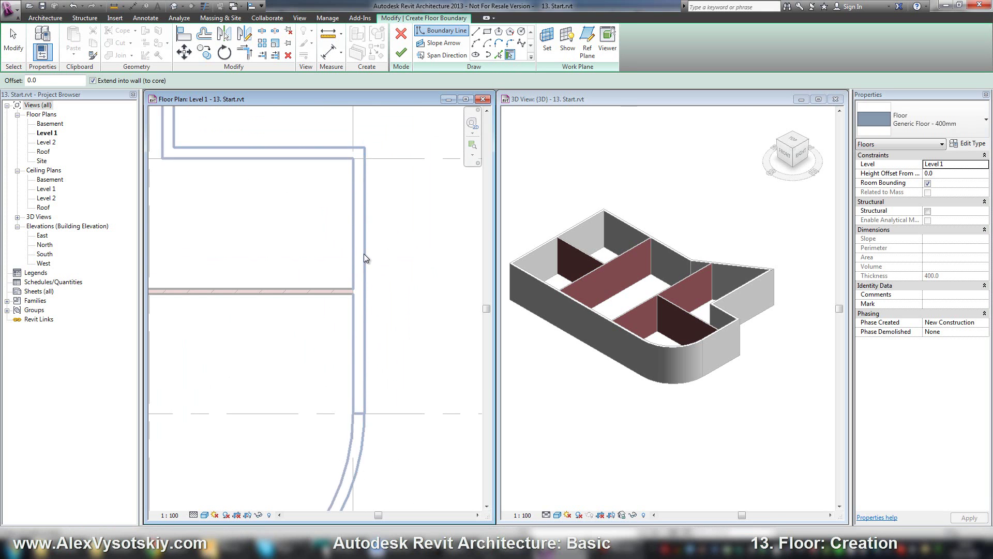
{"action": "left_click", "coordinate": [364, 253]}
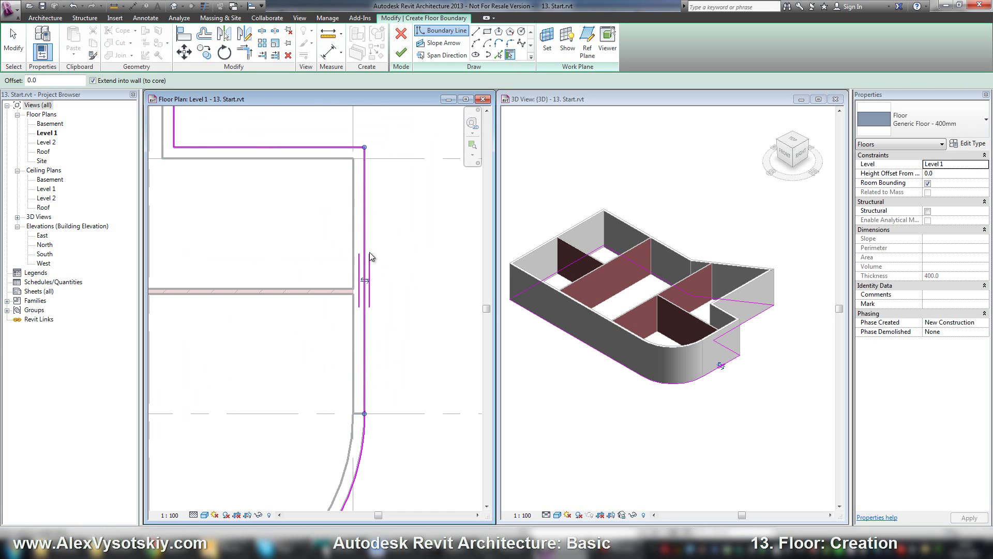
{"action": "key", "text": "ctrl+z"}
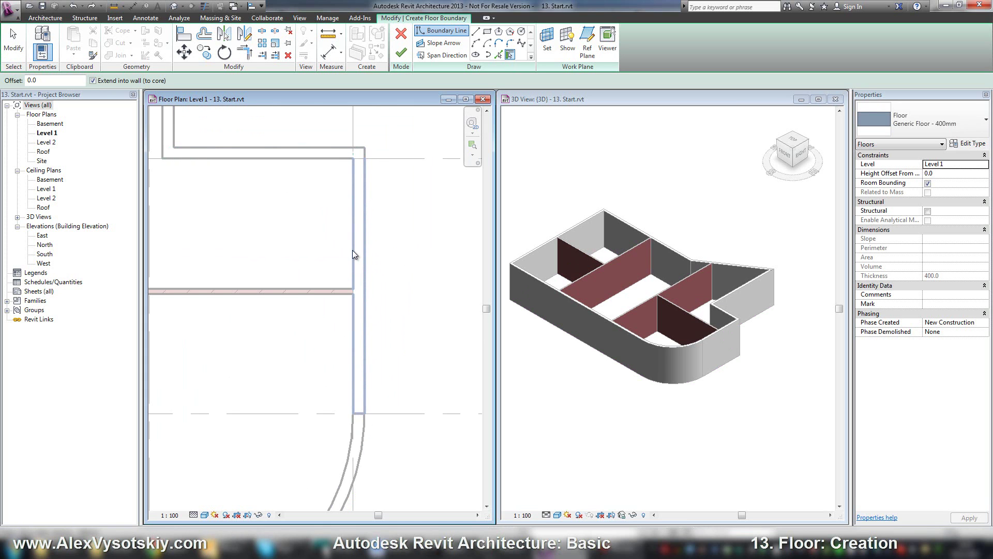
{"action": "key", "text": "Tab"}
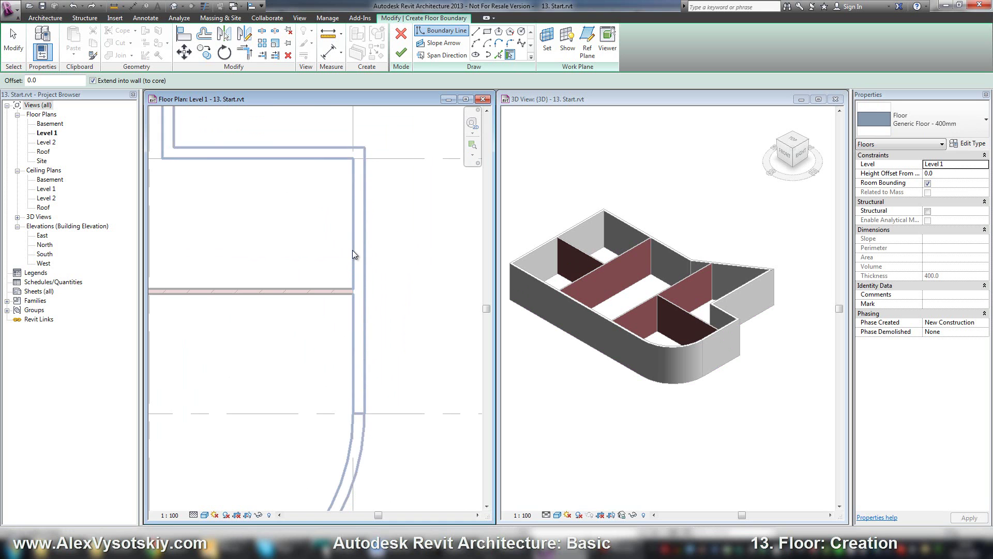
{"action": "left_click", "coordinate": [353, 250]}
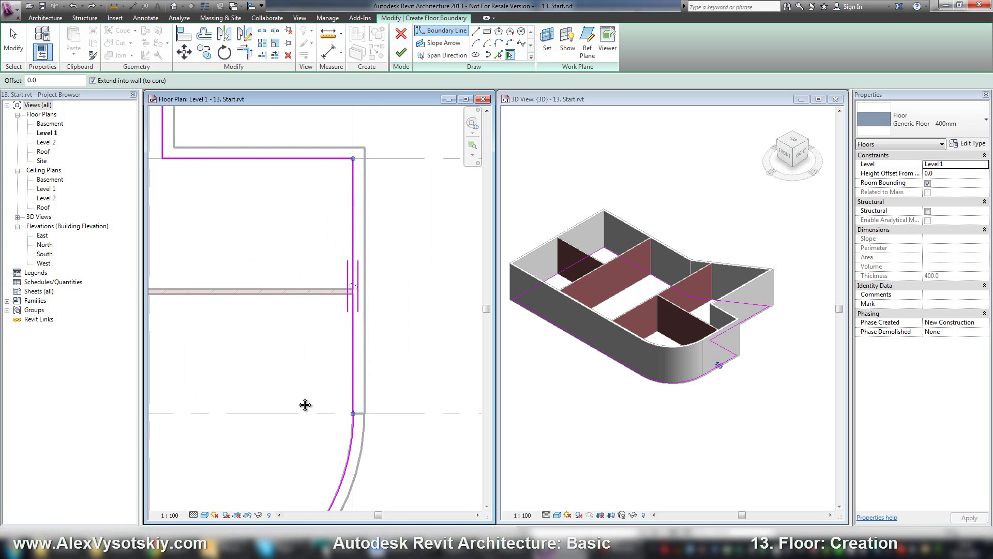
{"action": "middle_click_drag", "start_coordinate": [304, 403], "coordinate": [368, 388]}
{"action": "left_click", "coordinate": [401, 53]}
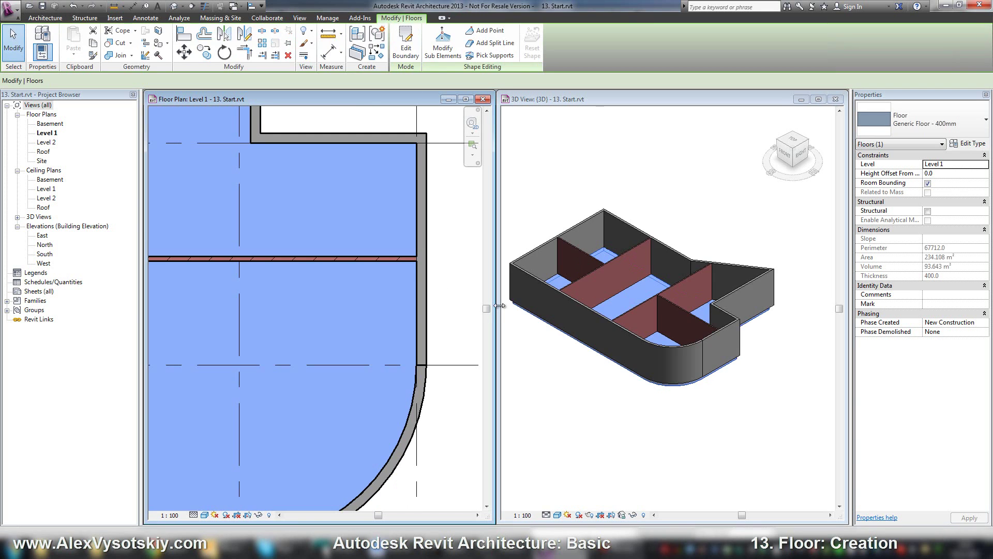